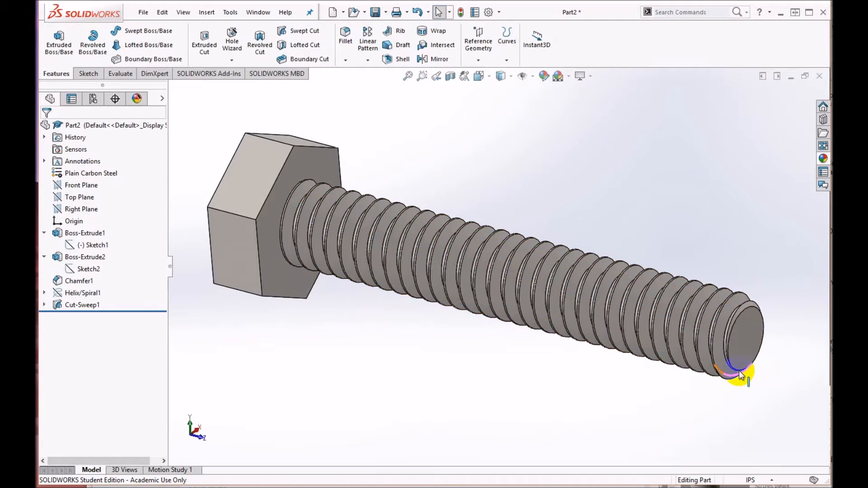
middle_click_drag(555, 335, 533, 332)
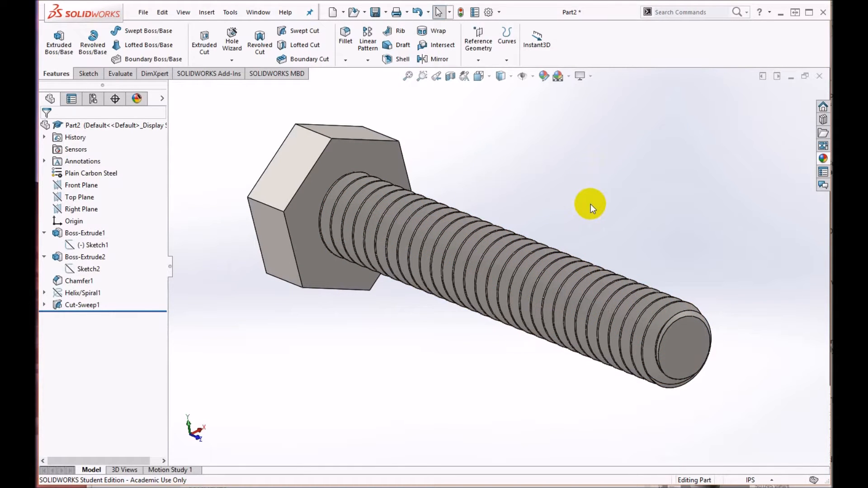
middle_click_drag(473, 277, 548, 329)
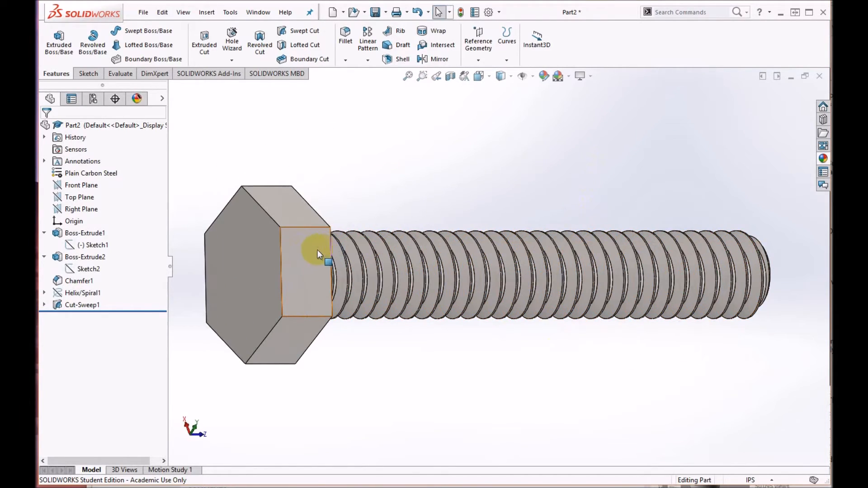
middle_click_drag(408, 286, 339, 240)
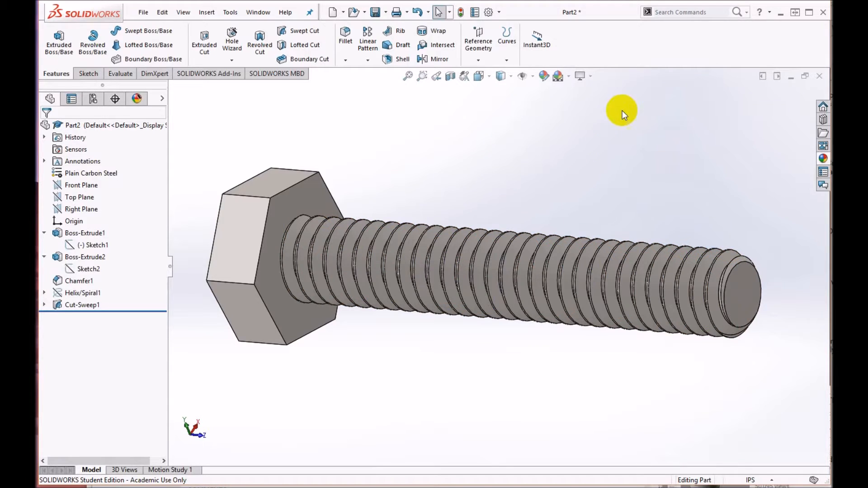
Step: Create a new part document and start an Extruded Boss/Base sketch on the Front Plane
left_click(143, 12)
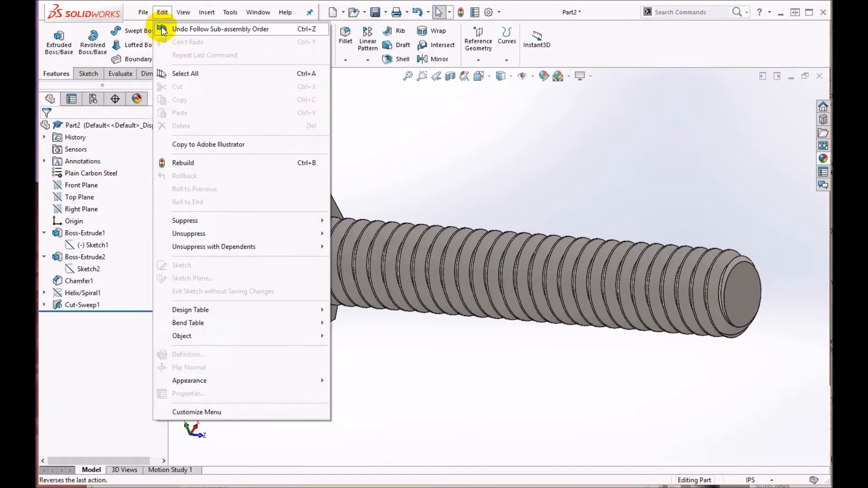
left_click(156, 30)
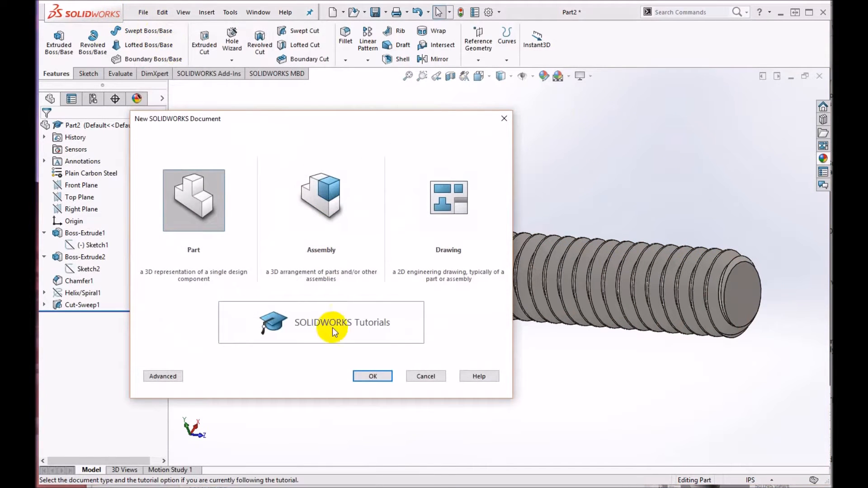
left_click(368, 376)
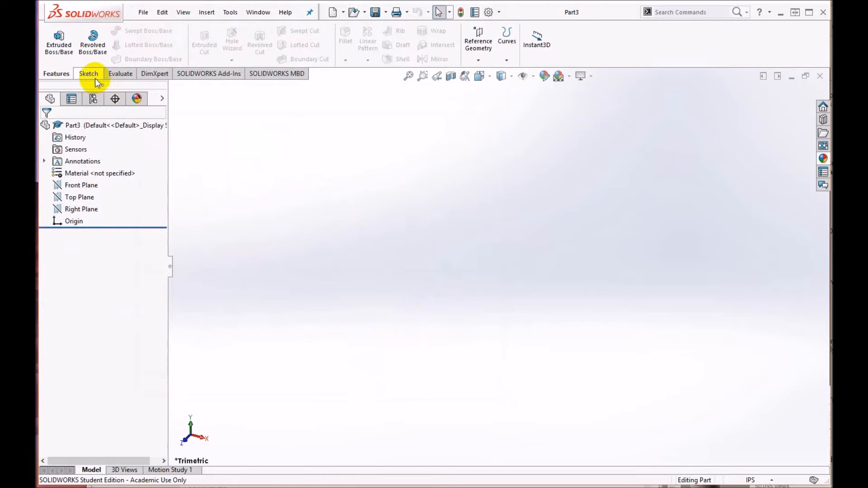
left_click(61, 45)
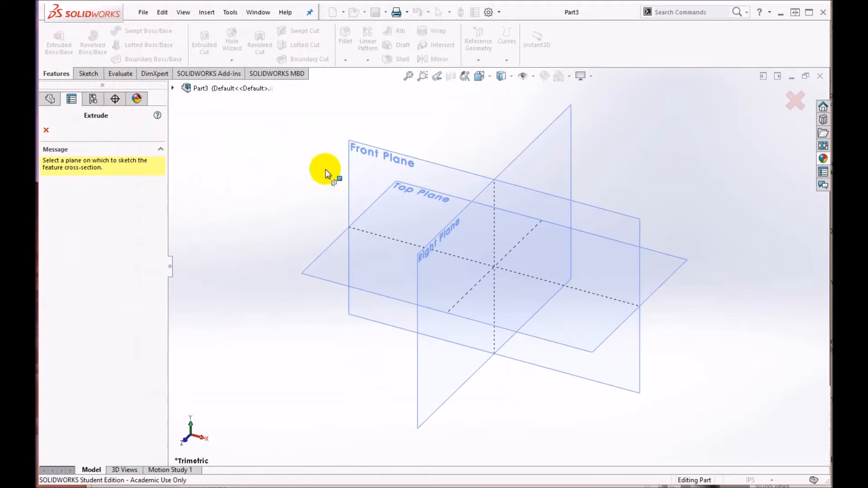
left_click(446, 166)
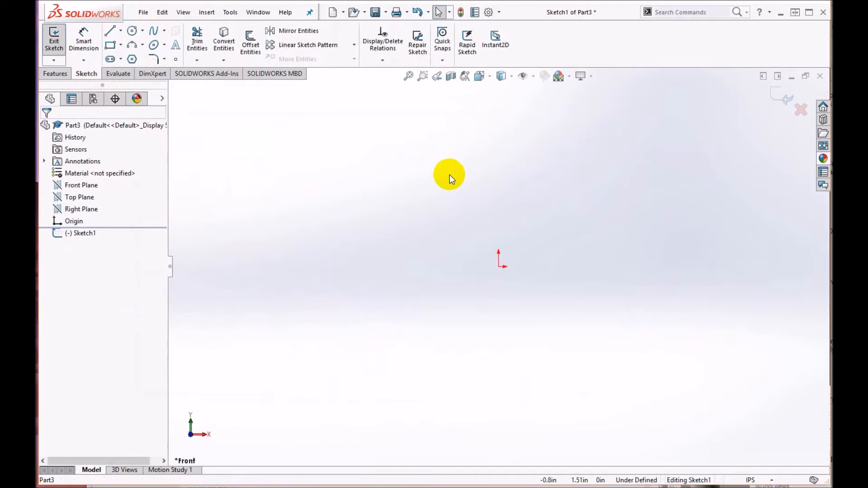
Step: Sketch a hexagon centred on the origin with an inscribed circle about 3.22 in across, and consult the browser's hex bolt dimension chart
left_click(132, 59)
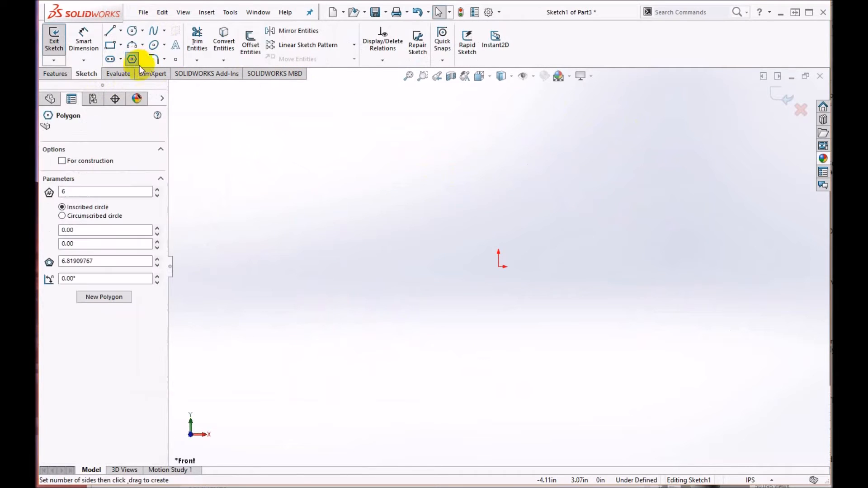
left_click(498, 267)
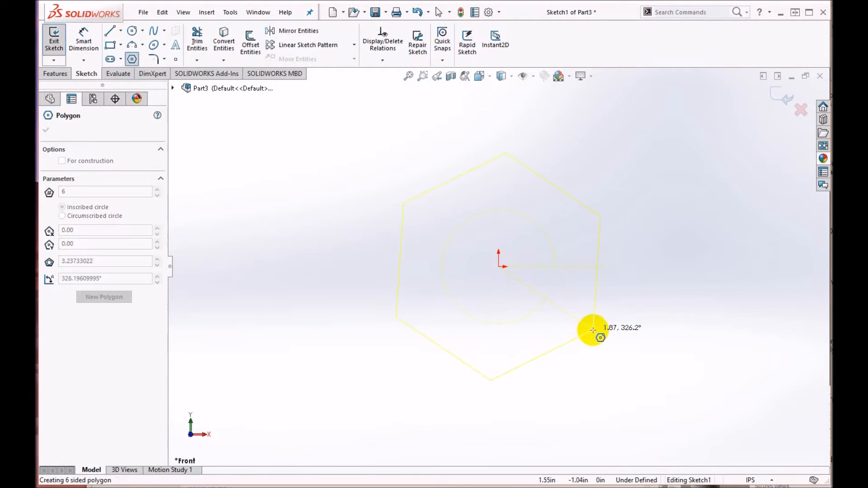
left_click(596, 323)
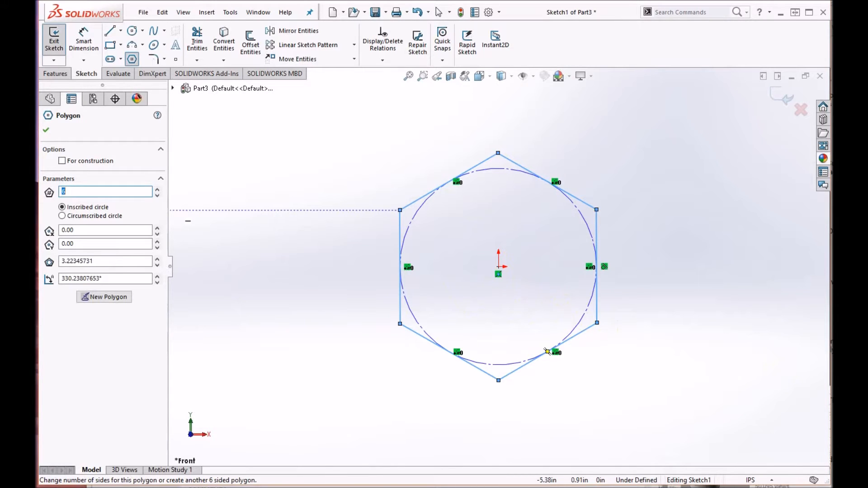
left_click_drag(38, 61, 381, 34)
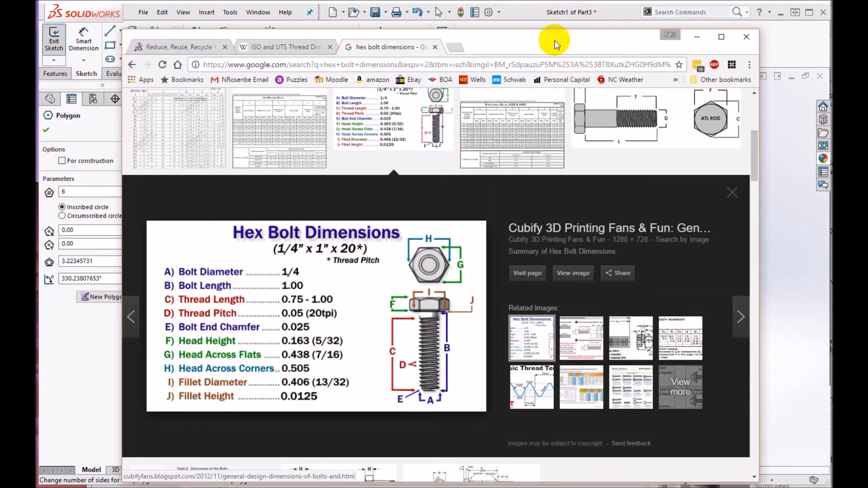
left_click_drag(552, 35, 0, 18)
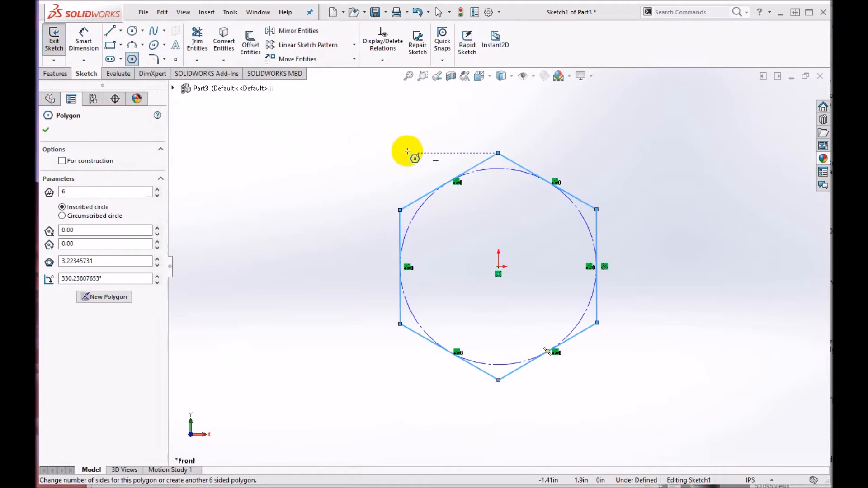
left_click(47, 132)
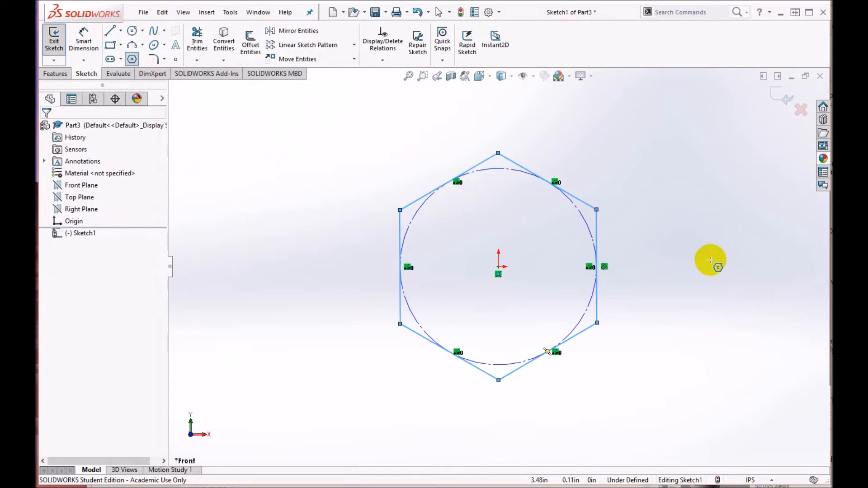
Step: Dimension the distance between two opposite flats of the hexagon and set it to 0.438 in
right_click_drag(711, 260, 709, 251)
left_click(585, 203)
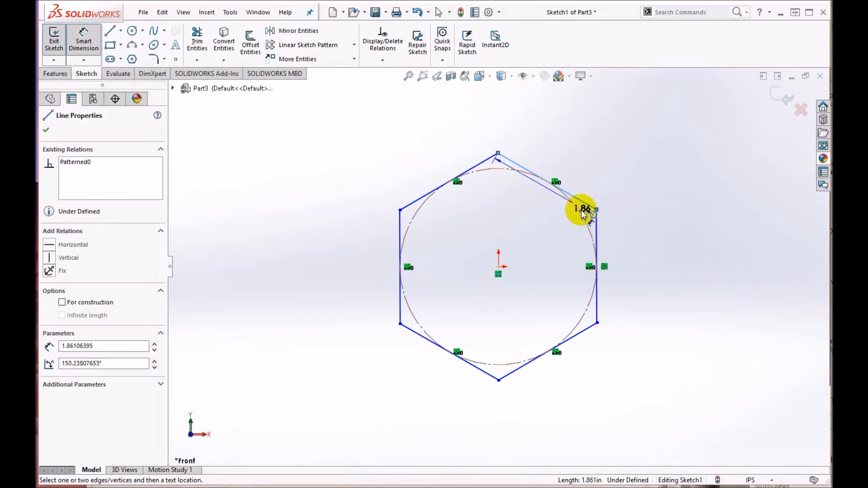
left_click(480, 370)
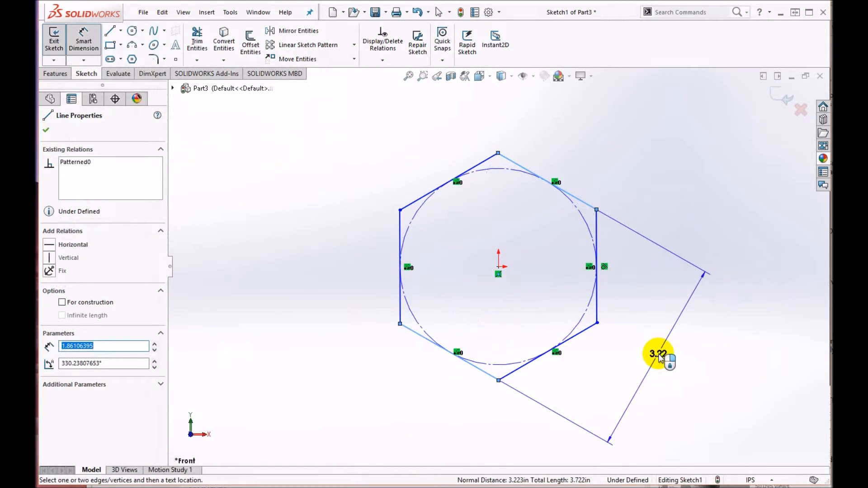
left_click(659, 358)
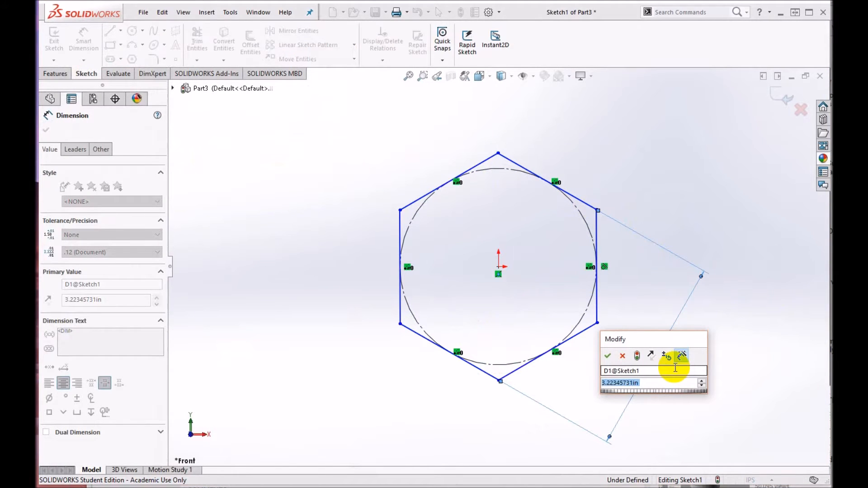
type(".438")
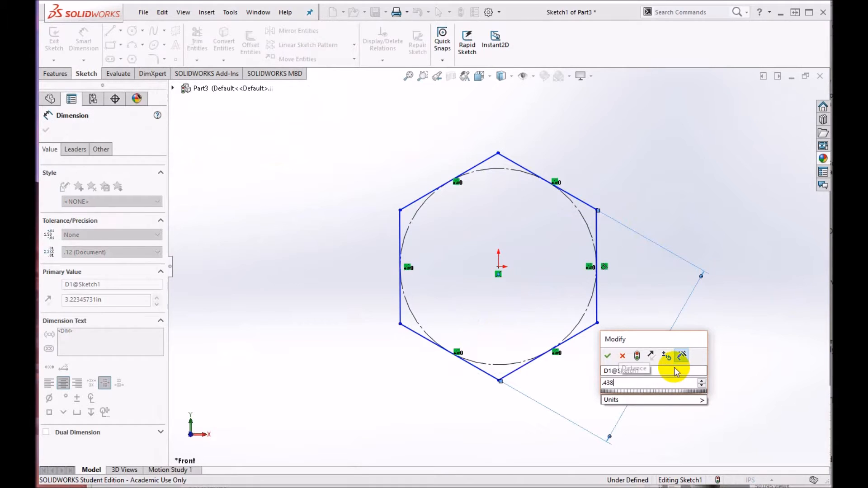
key("Return")
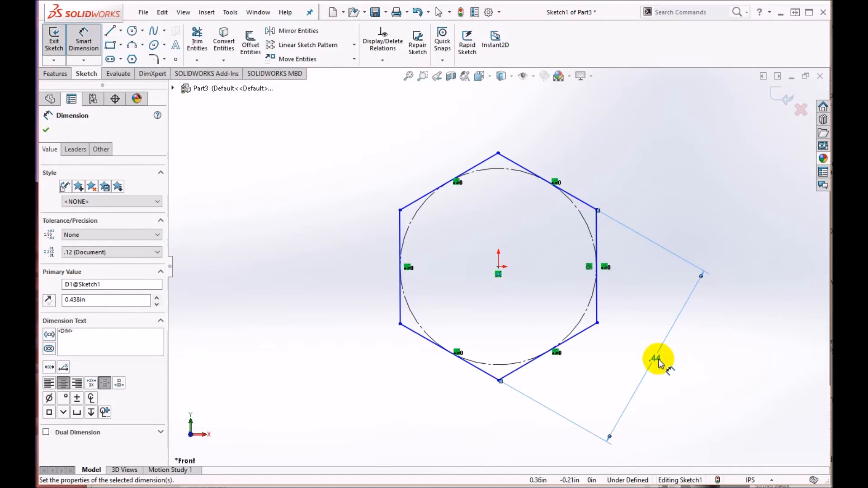
Step: Set the document's primary dimension precision to three decimal places (.123) and finish the dimension
left_click(487, 14)
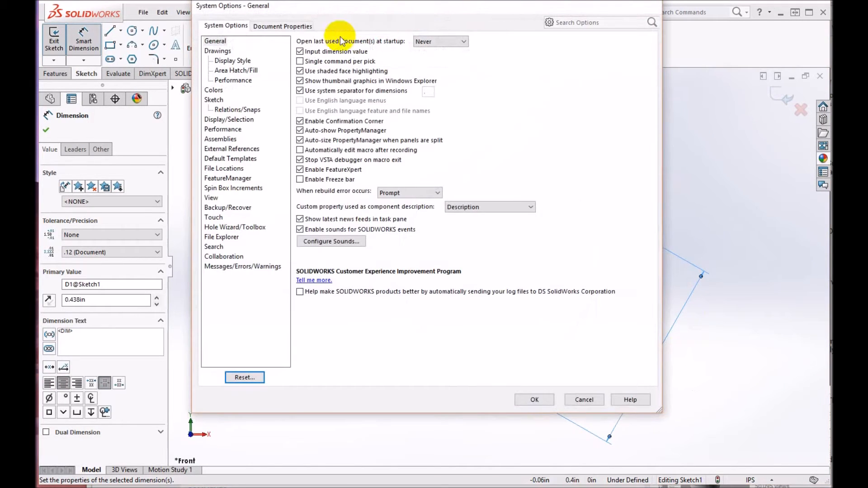
left_click(280, 25)
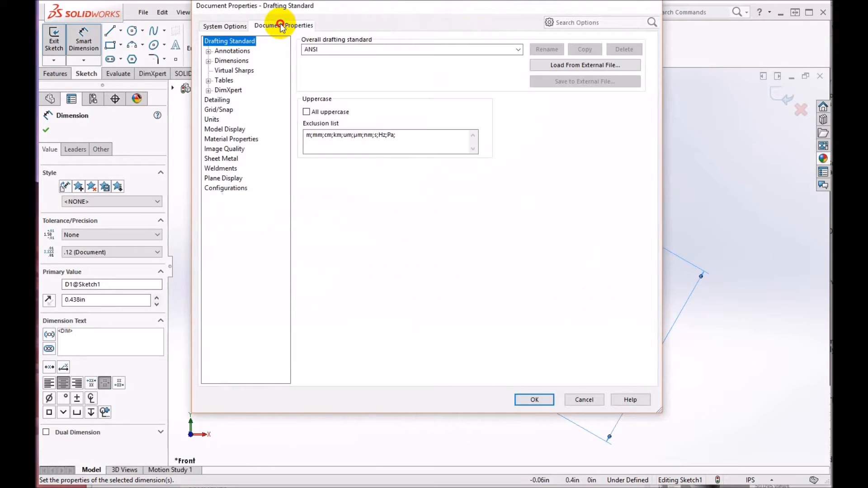
left_click(212, 62)
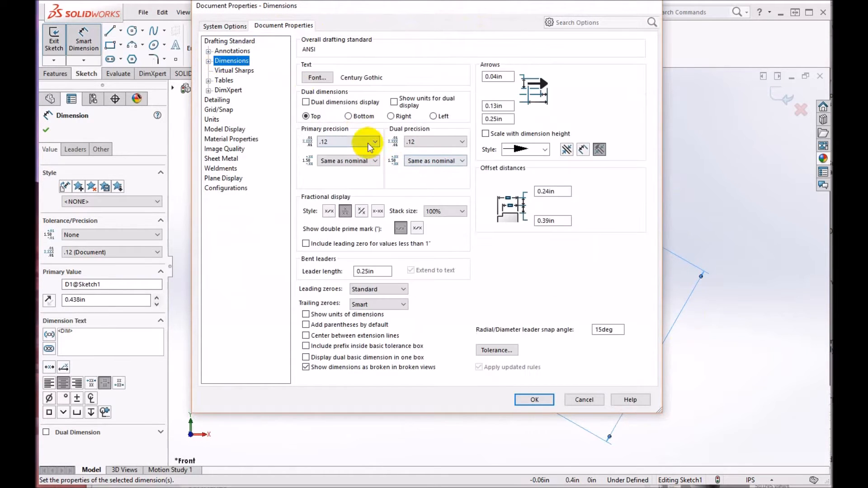
left_click(376, 142)
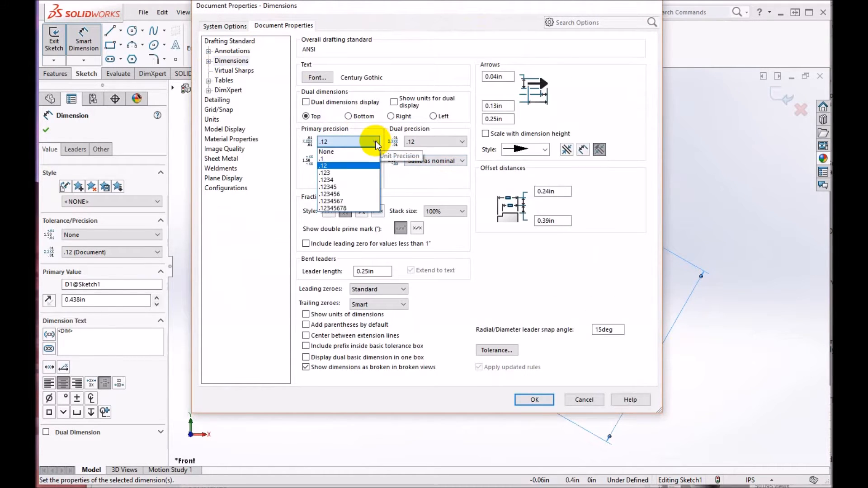
left_click(346, 172)
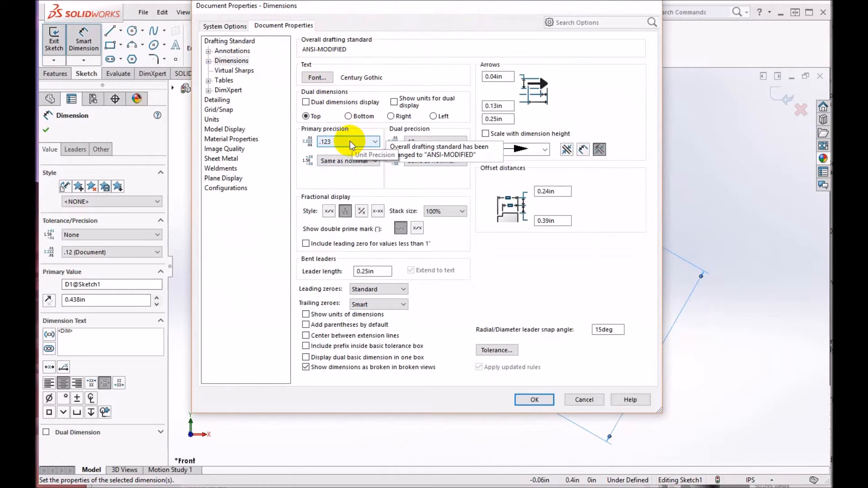
left_click(549, 399)
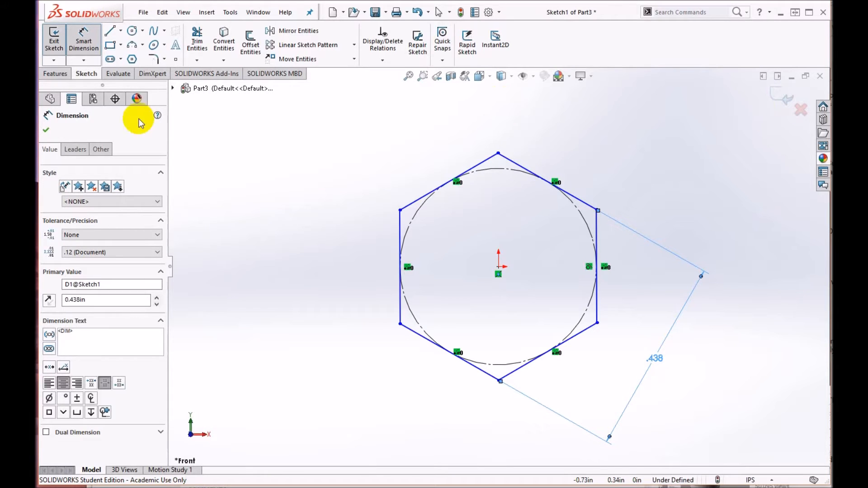
left_click(46, 131)
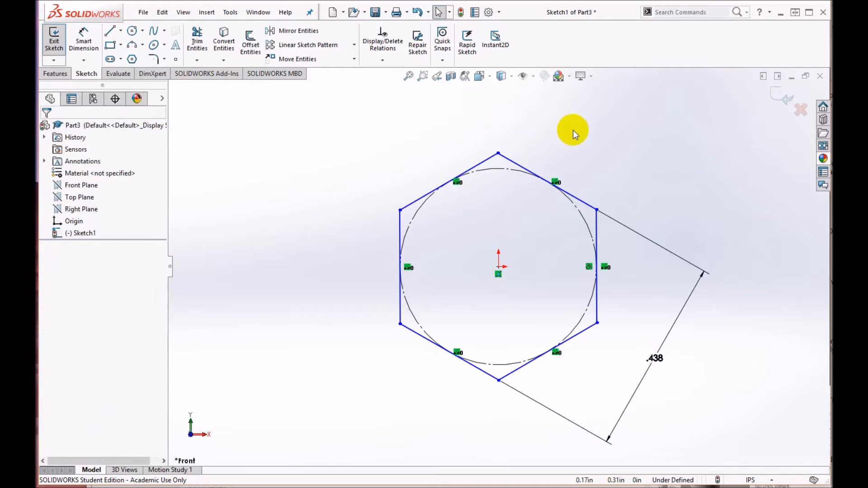
Step: Add a Horizontal relation to the hexagon's upper-right edge
left_click(517, 167)
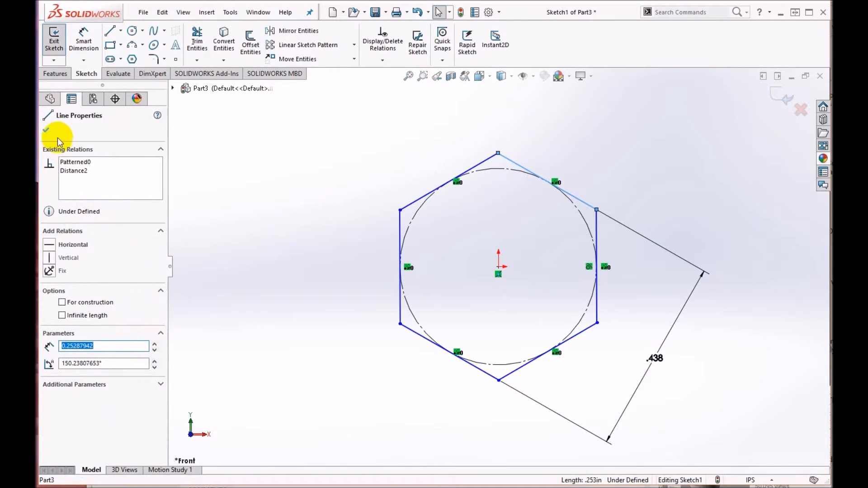
left_click(46, 129)
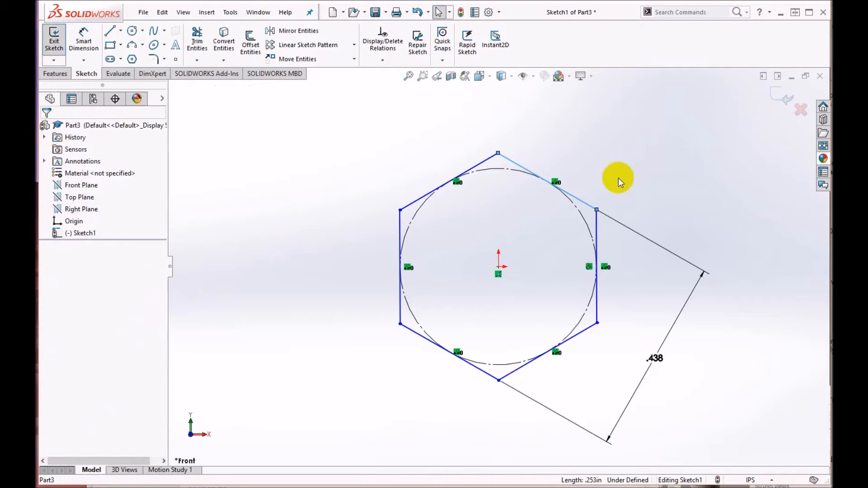
left_click(664, 154)
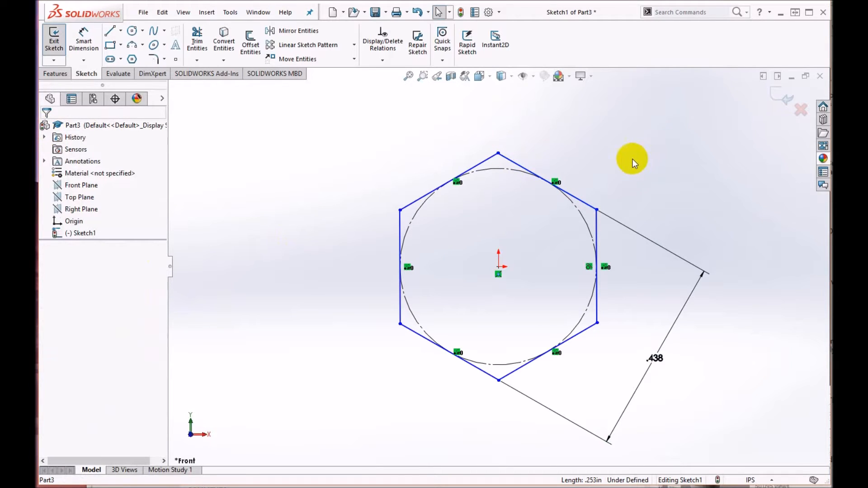
left_click(508, 161)
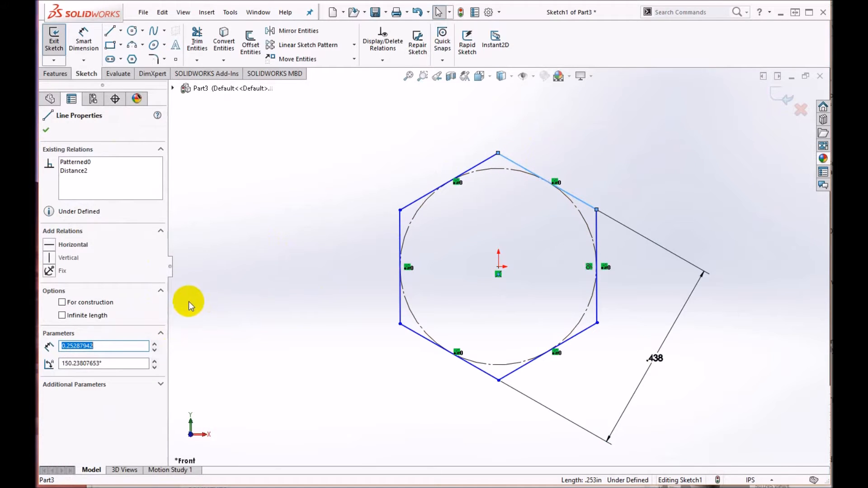
left_click(50, 244)
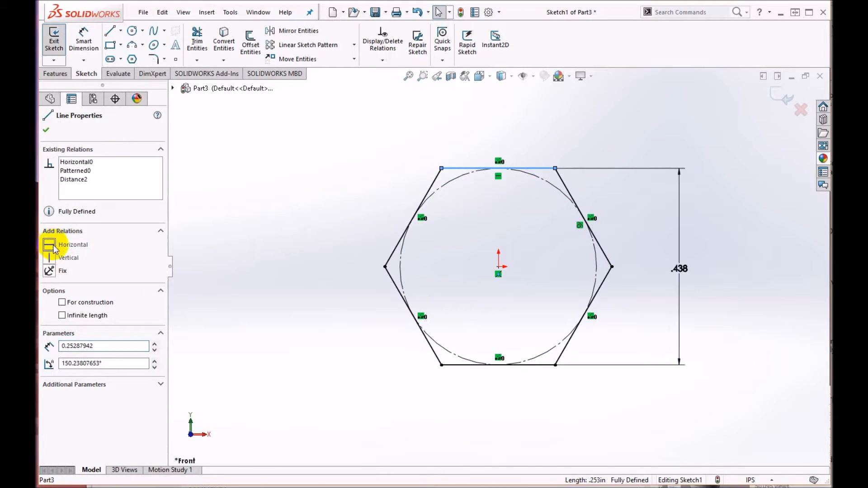
Step: Finish the hexagon sketch, consult the browser's hex bolt chart for the head height, and extrude the hexagon to a blind depth of 0.163 in
left_click(787, 99)
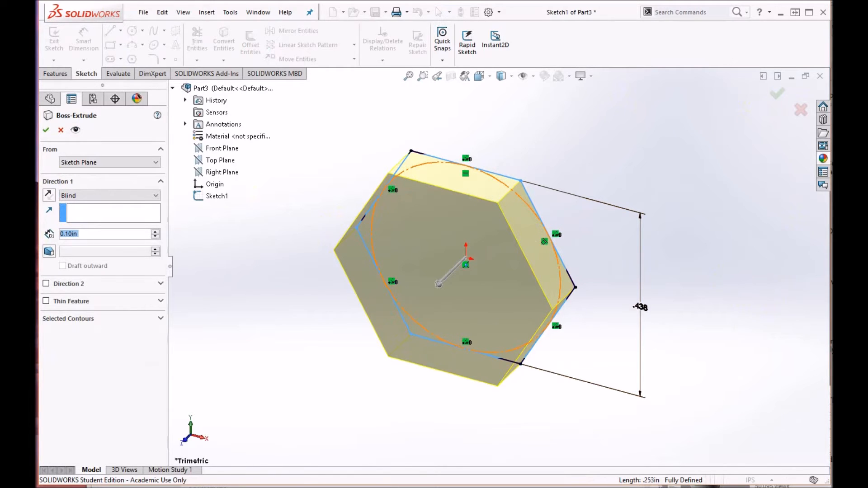
left_click_drag(39, 14, 413, 42)
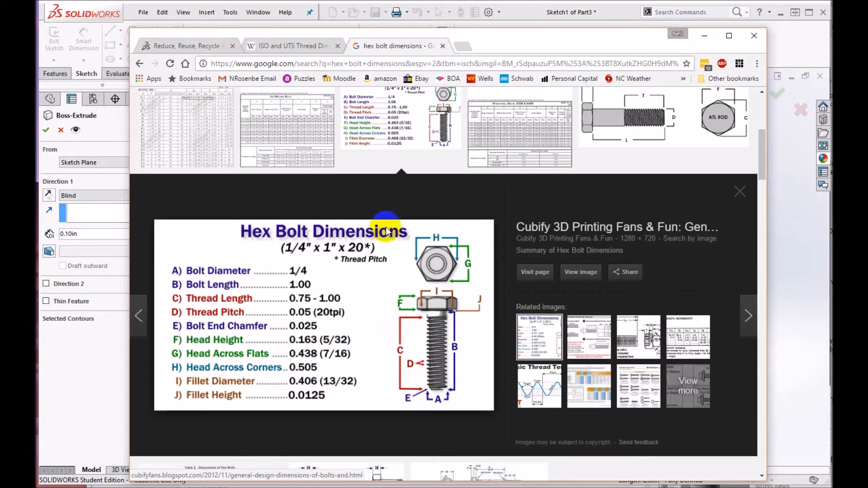
left_click_drag(483, 34, 867, 34)
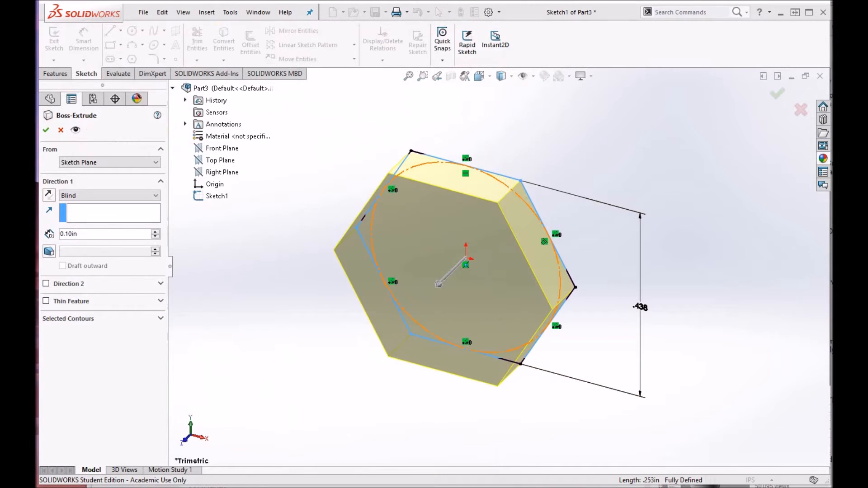
double_click(63, 235)
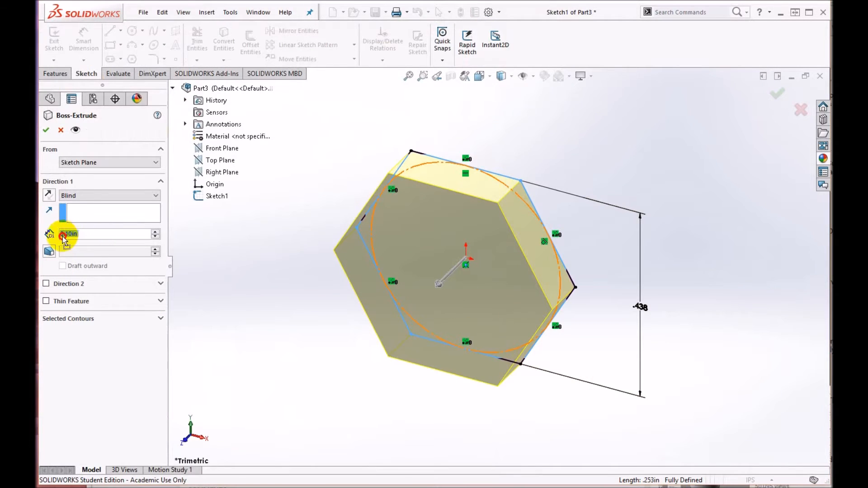
left_click(82, 233)
double_click(82, 233)
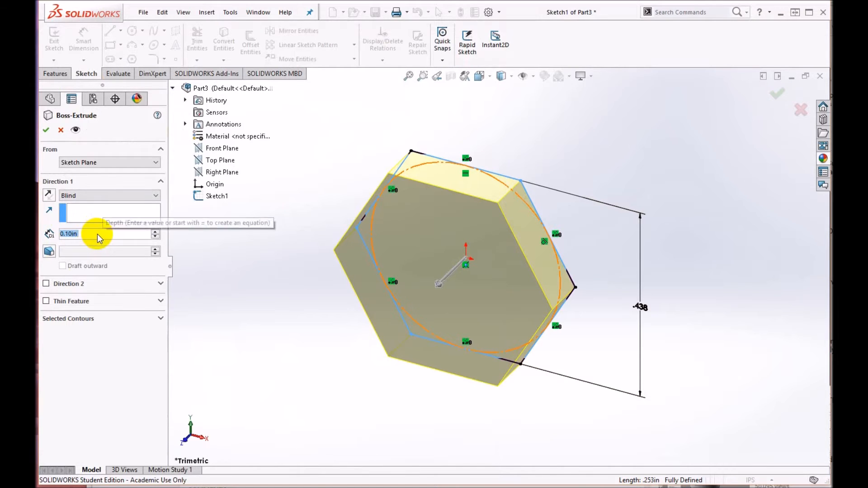
type(".163")
key("Return")
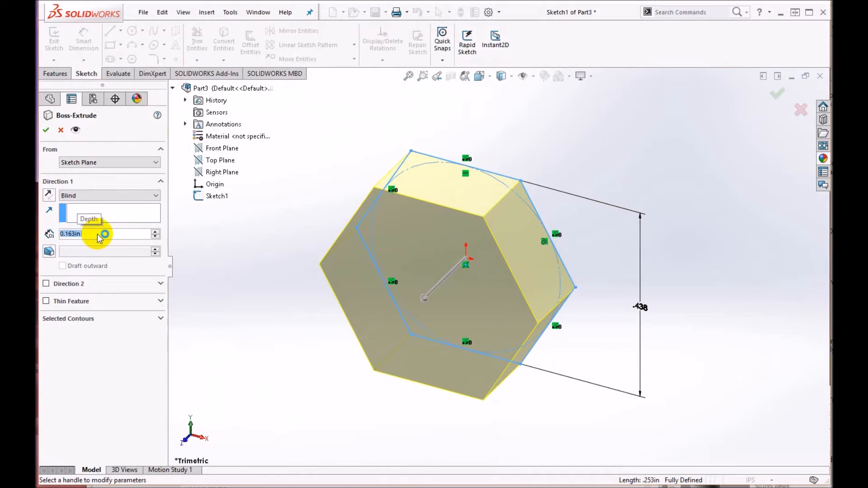
left_click(776, 93)
middle_click_drag(614, 230, 543, 196)
key("Escape")
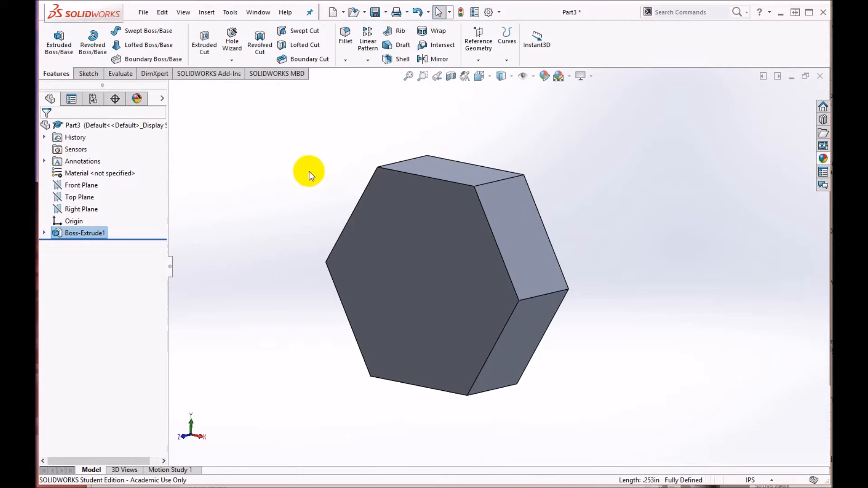
Step: Start a boss extrude on the head's front hexagonal face and sketch a circle of about 0.111 in radius centred on the origin
left_click(66, 50)
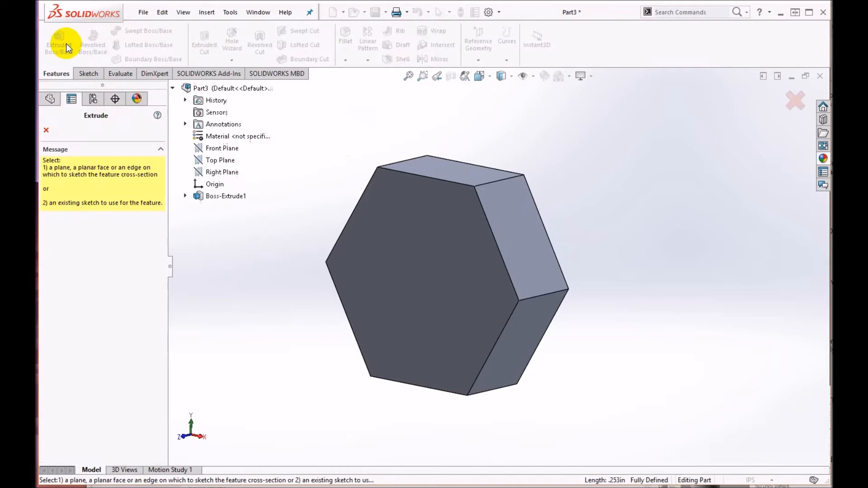
left_click(450, 250)
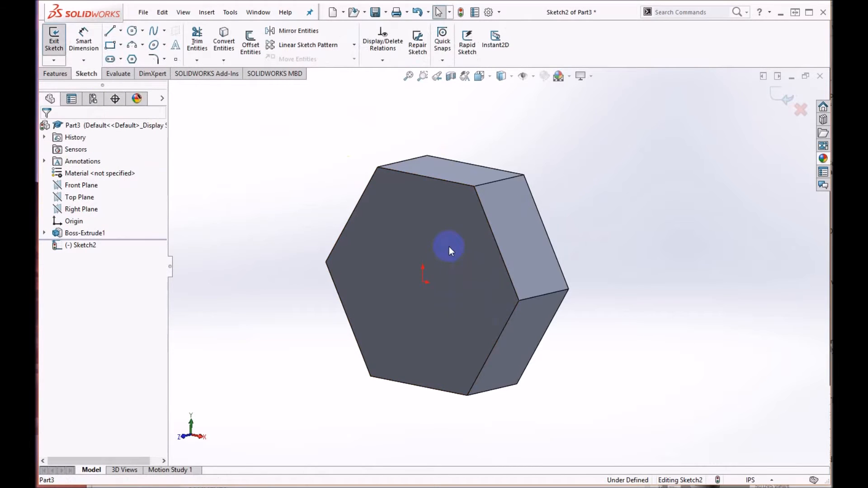
left_click(132, 32)
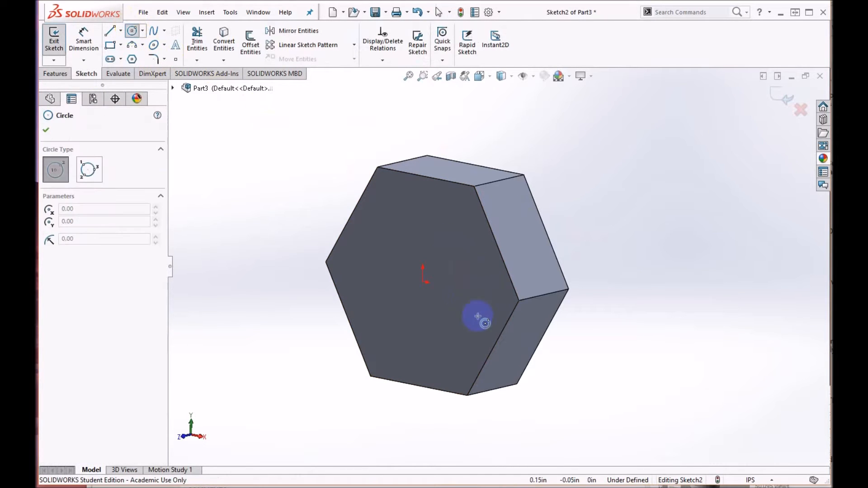
left_click(421, 282)
left_click(452, 314)
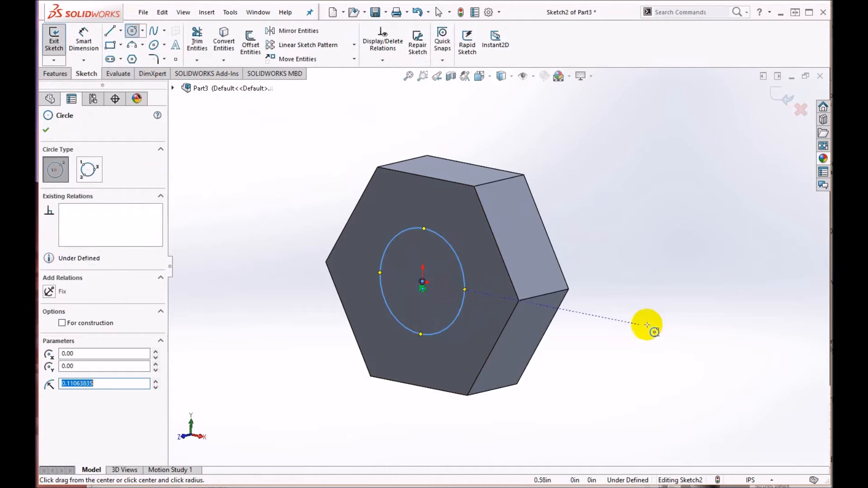
left_click(46, 130)
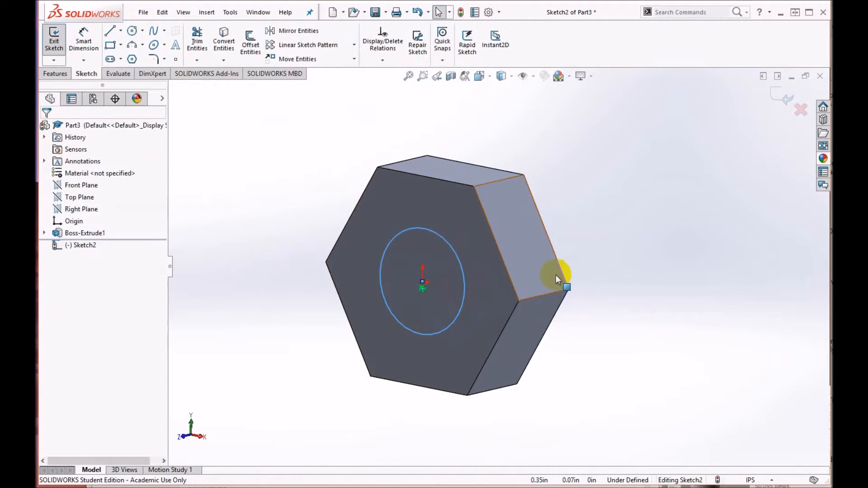
Step: Dimension the circle's diameter and set it to 0.25 in
key("d")
left_click(455, 254)
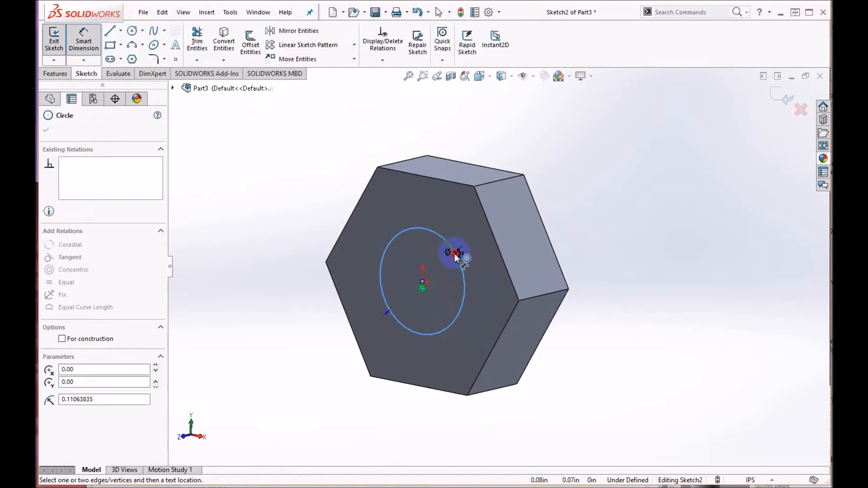
left_click(606, 179)
type(".25")
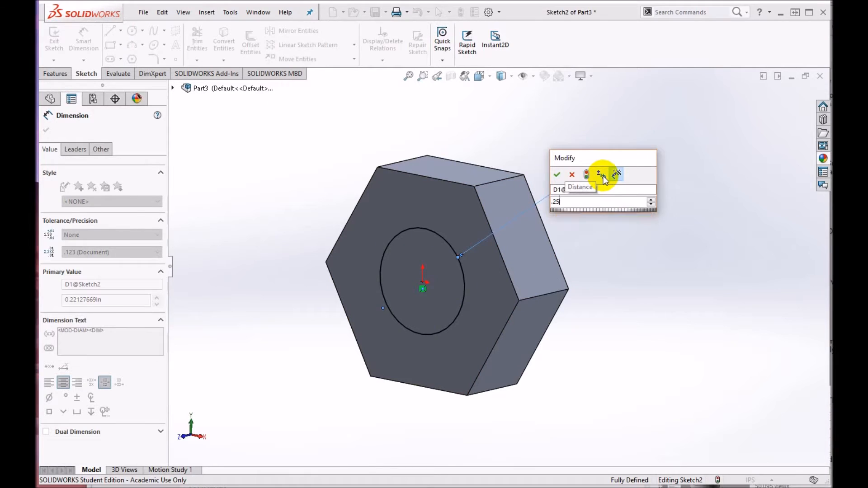
key("Return")
Step: Finish the circle sketch and extrude it 1.5 in from the head as the bolt shank, merging the result
left_click(777, 100)
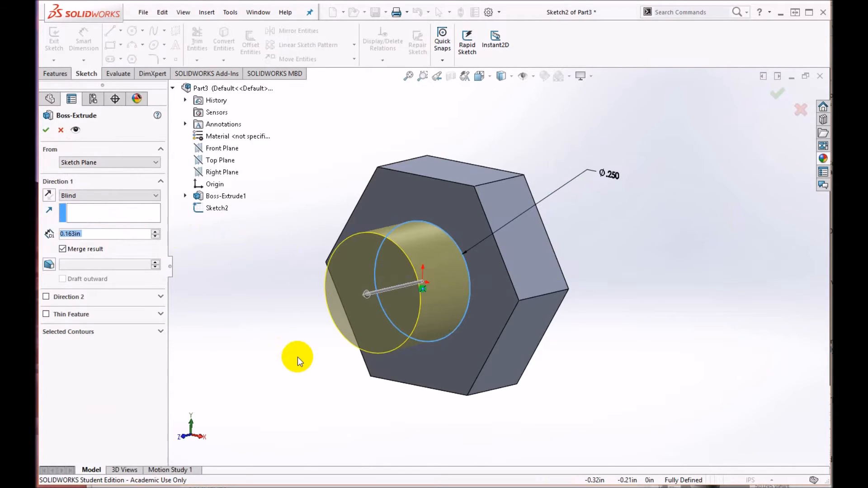
type("1.5")
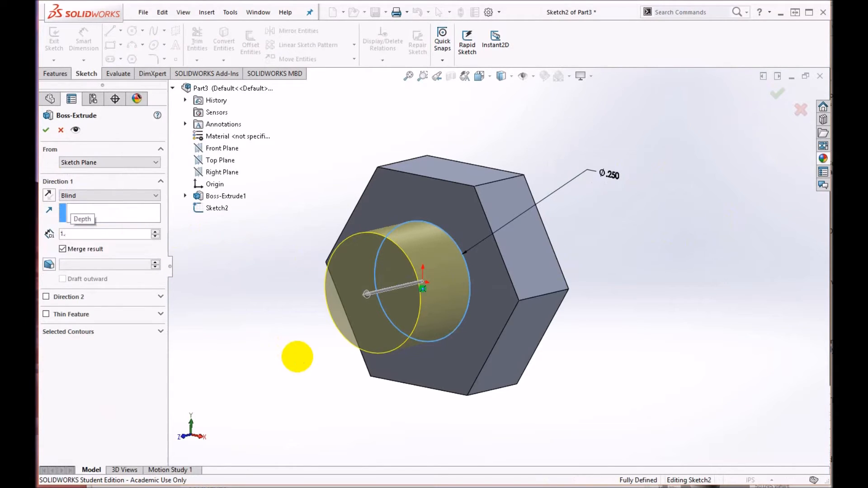
key("Return")
scroll(503, 232, "up", 5)
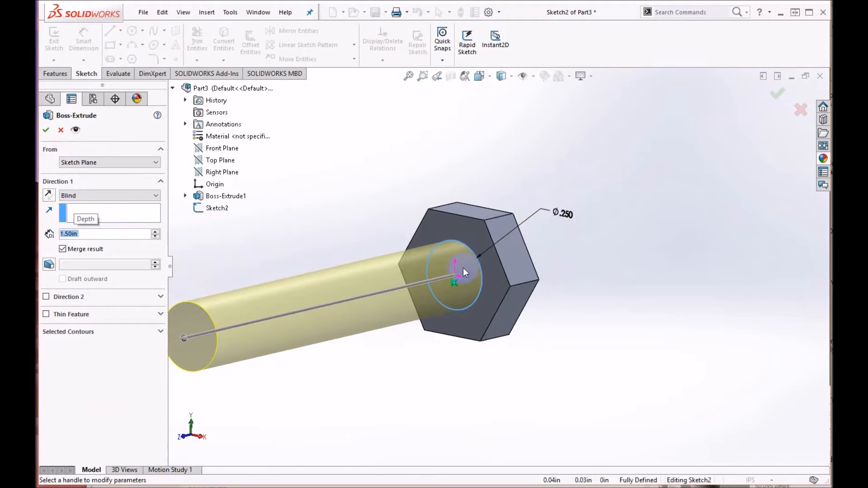
middle_click_drag(462, 268, 462, 278)
left_click(46, 130)
middle_click_drag(381, 378, 357, 336)
scroll(354, 337, "up", 2)
scroll(300, 339, "down", 1)
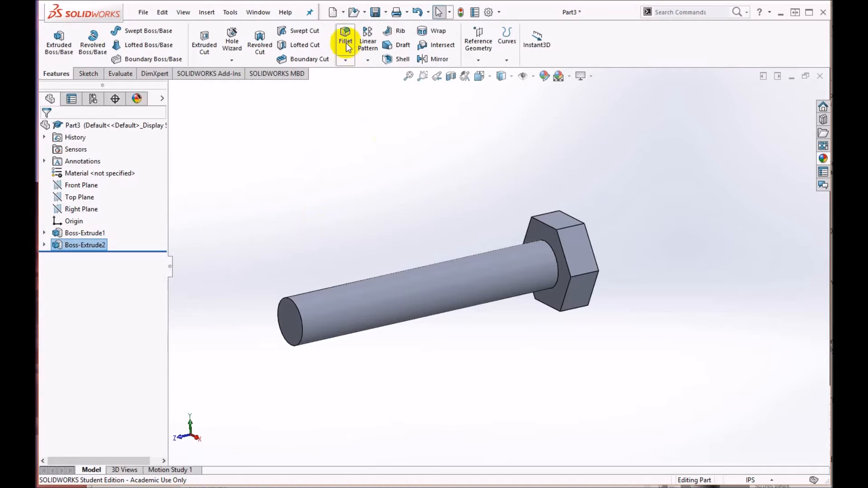
Step: Chamfer the circular edge at the shank's free end with a 0.03 in distance at 45 degrees
left_click(345, 60)
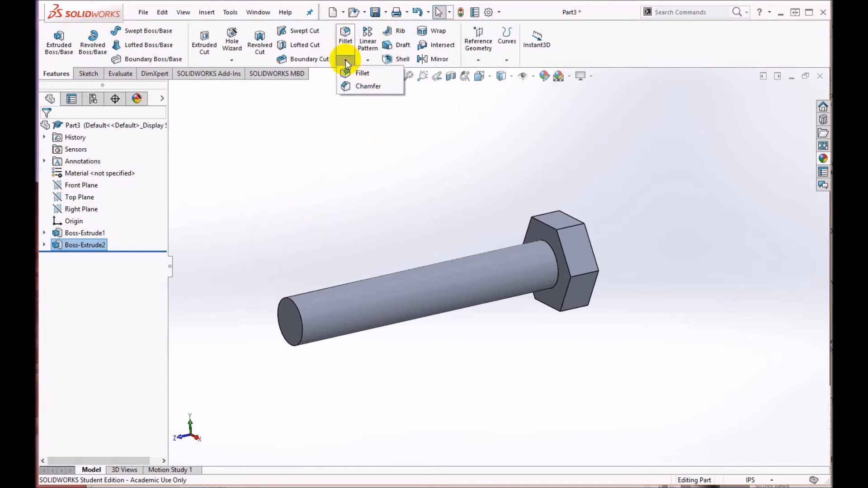
left_click(357, 86)
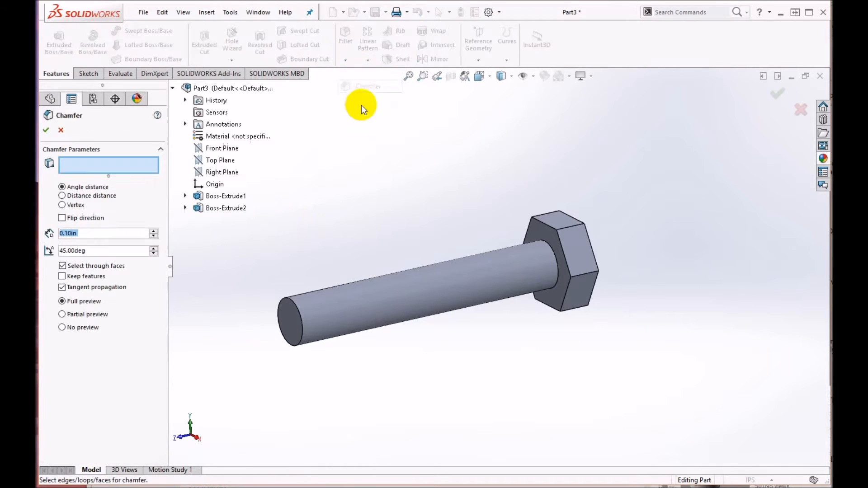
left_click(297, 308)
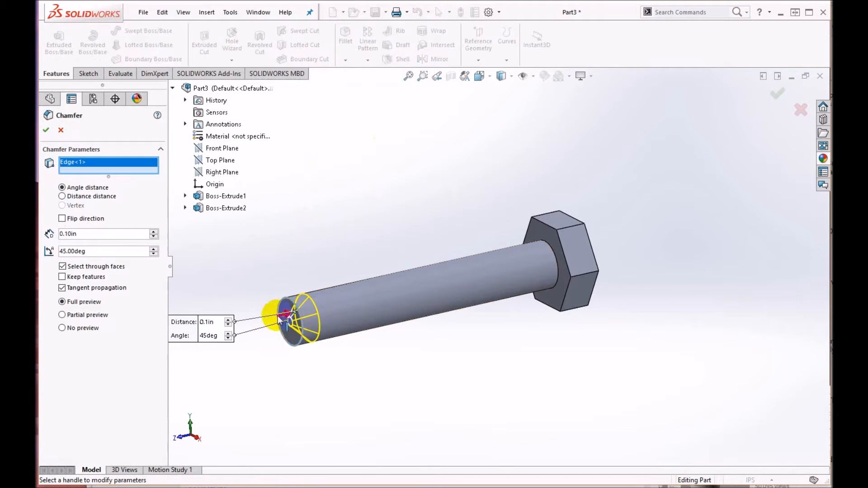
left_click_drag(91, 234, 54, 235)
type("0.03")
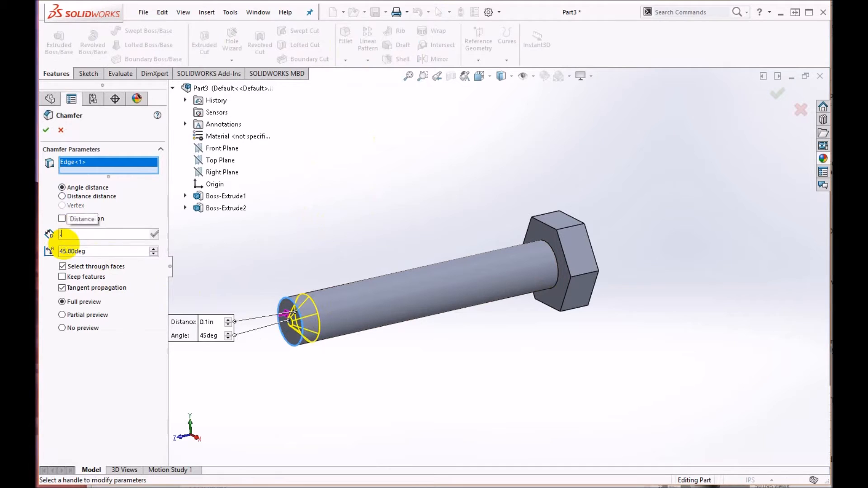
key("Return")
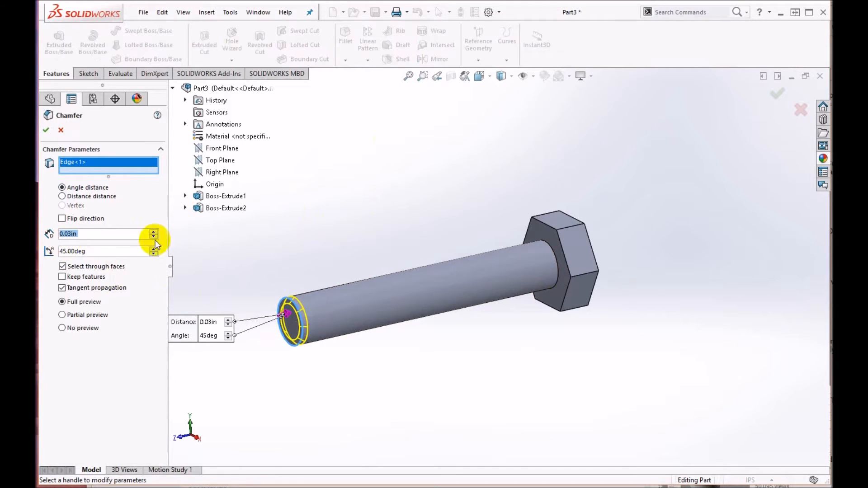
left_click(46, 131)
mouse_move(433, 351)
middle_mouse_down()
mouse_move(461, 348)
mouse_move(428, 366)
mouse_move(439, 360)
middle_mouse_up()
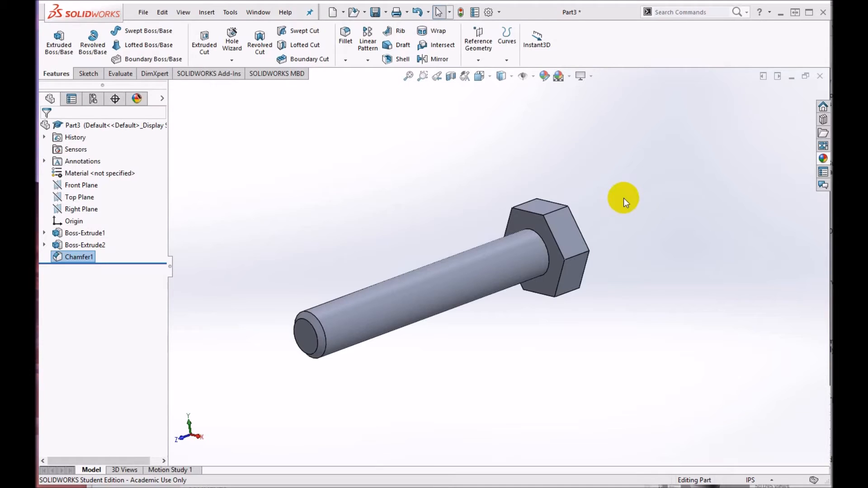
Step: Create a derived sketch of the shank's circle (Sketch2) on the head face where the shank begins, and exit the sketch
left_click(44, 233)
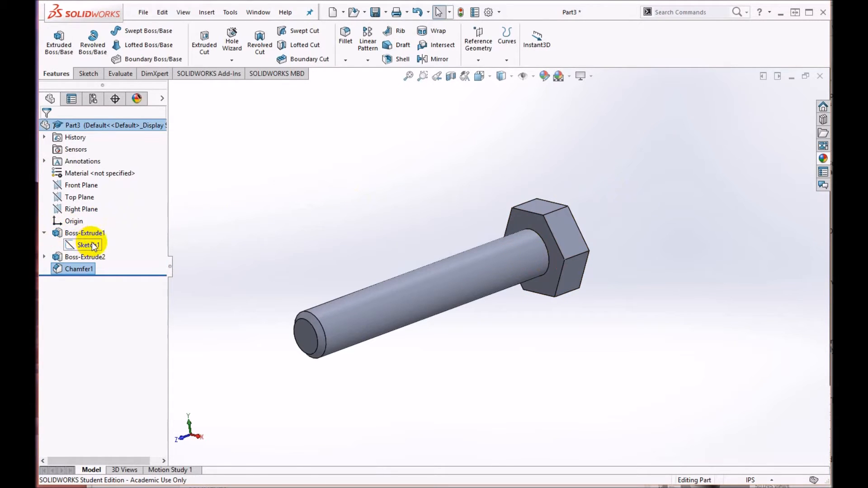
left_click(44, 256)
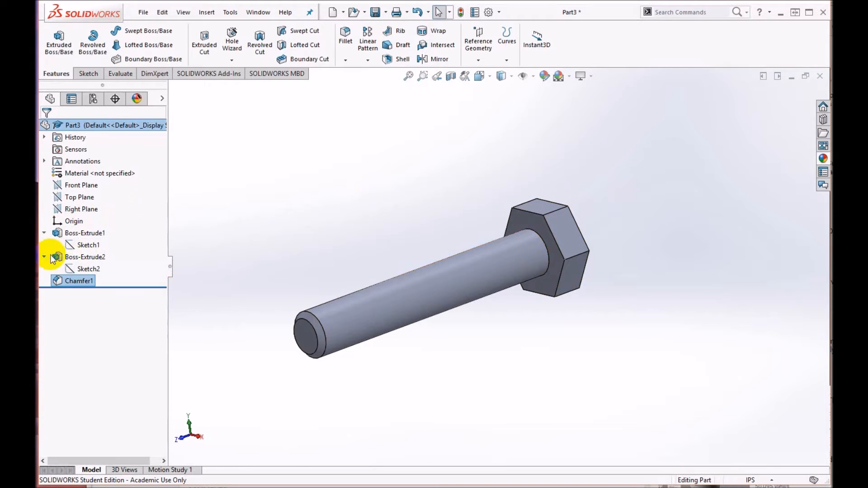
left_click(92, 269)
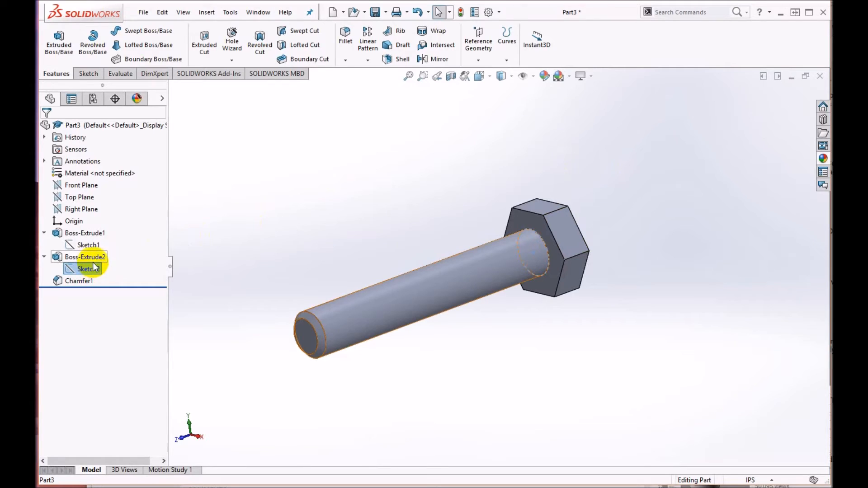
left_click(644, 177)
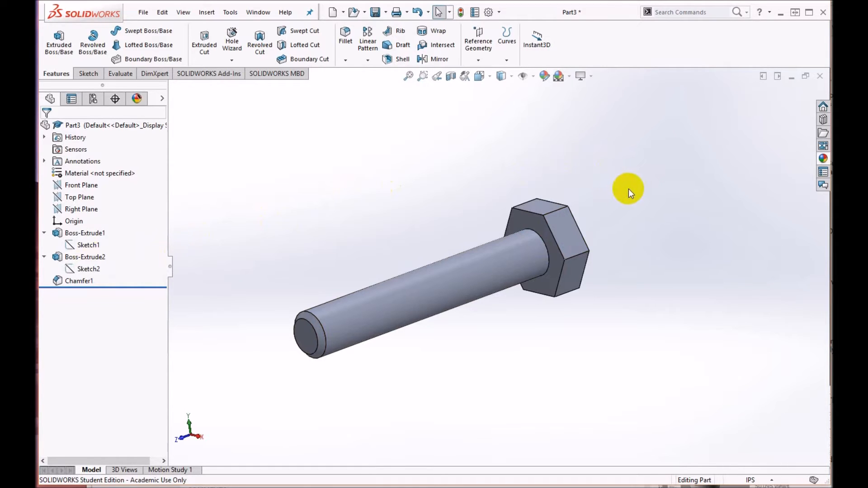
left_click(85, 270)
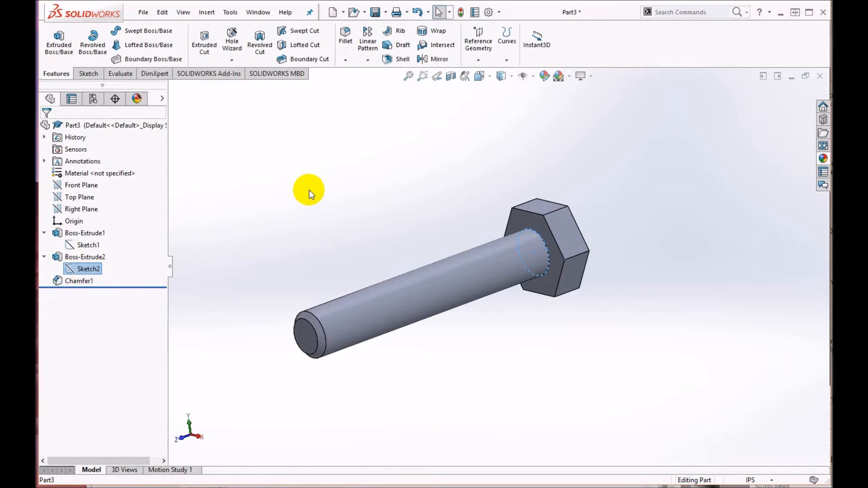
left_click(527, 218)
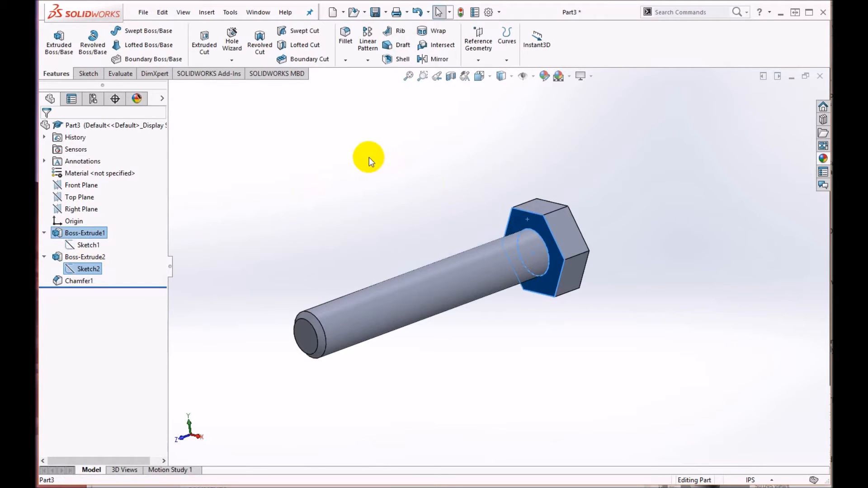
left_click(209, 13)
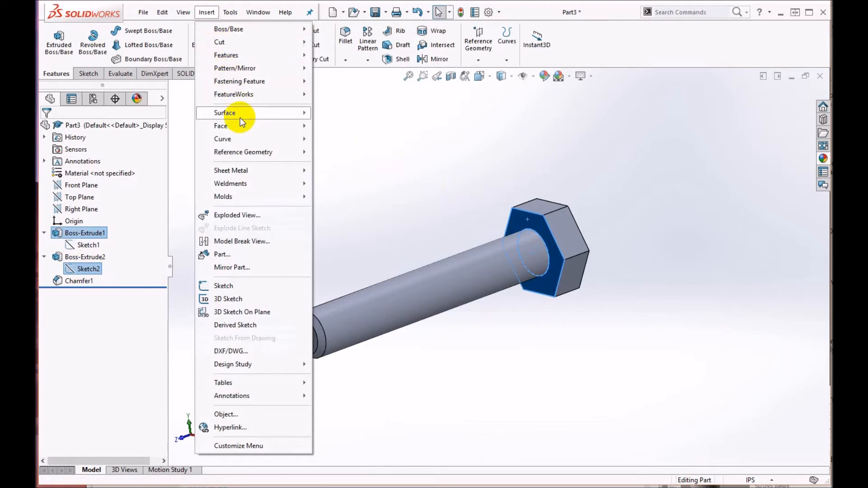
mouse_move(241, 125)
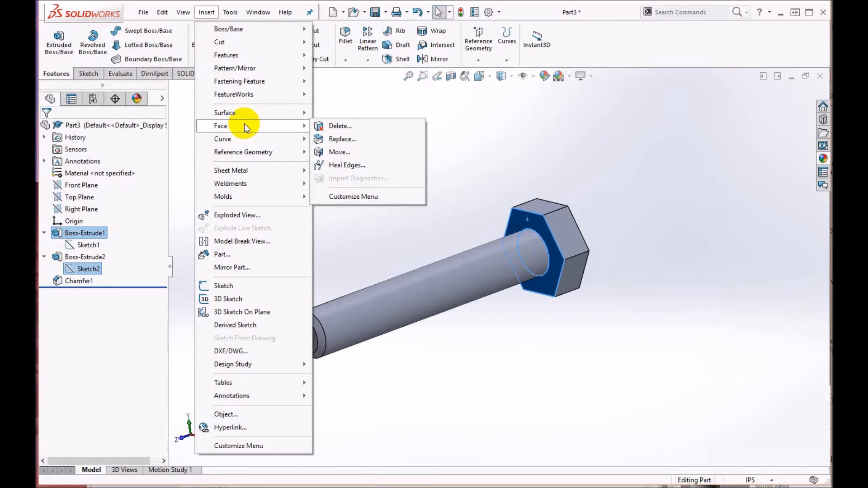
left_click(226, 325)
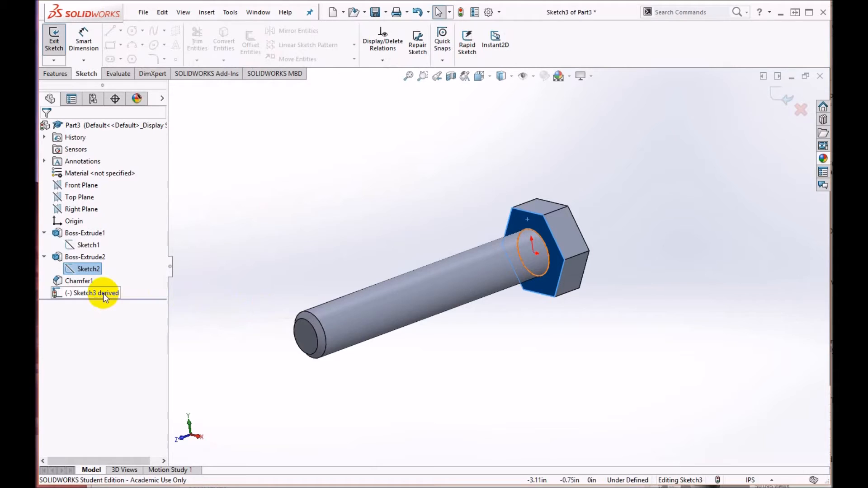
left_click(450, 163)
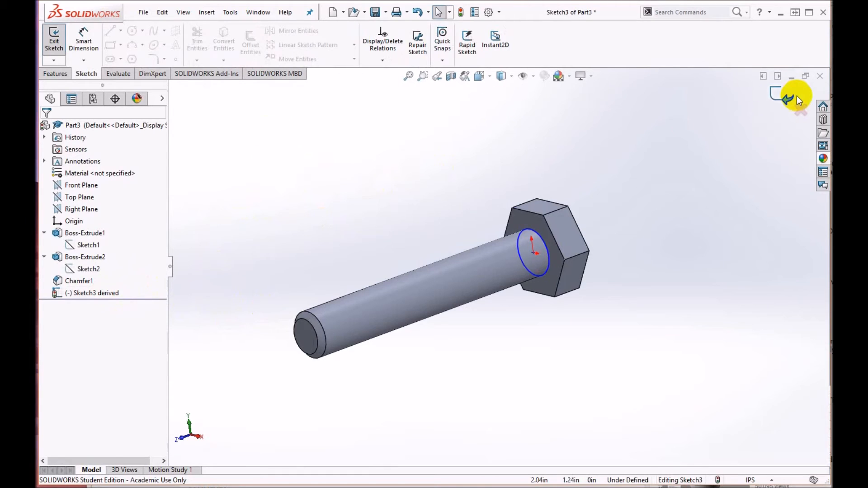
left_click(774, 97)
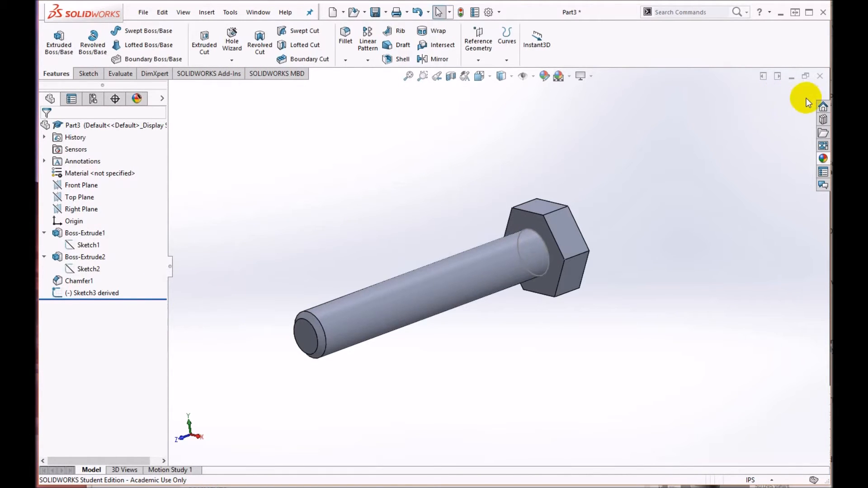
Step: Start a Helix/Spiral curve from the derived circle sketch where the shank meets the bolt head
left_click(507, 61)
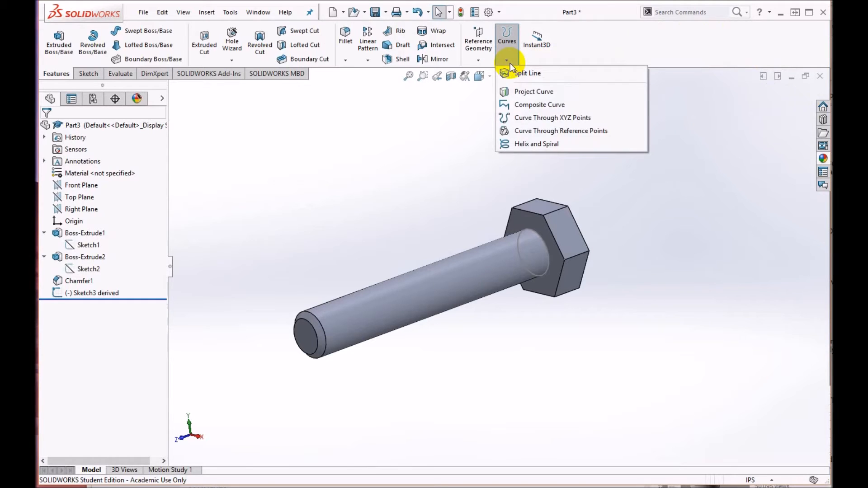
left_click(541, 147)
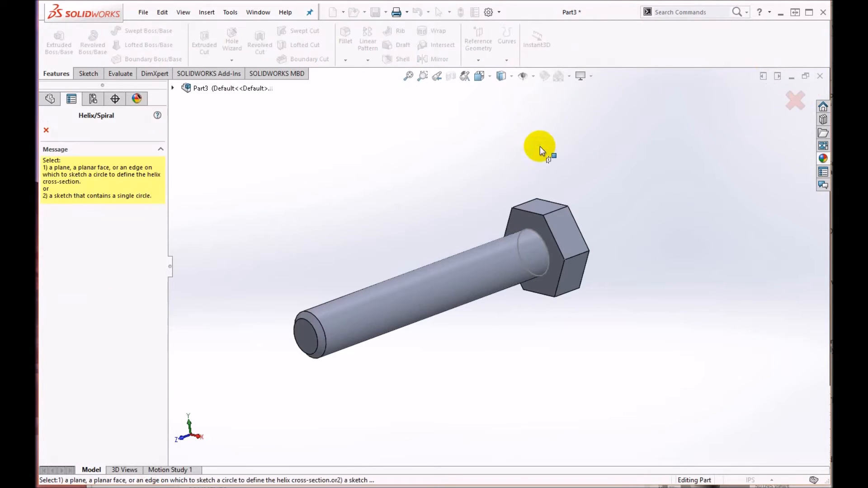
left_click(540, 235)
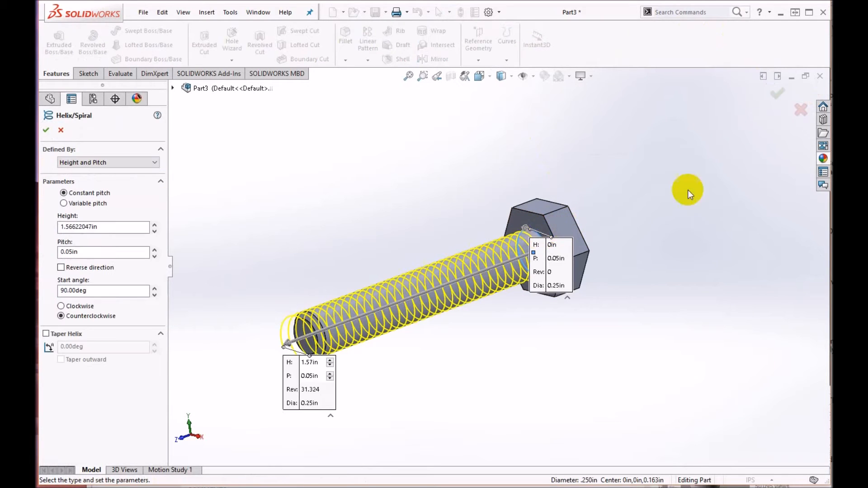
middle_click_drag(552, 330, 451, 295)
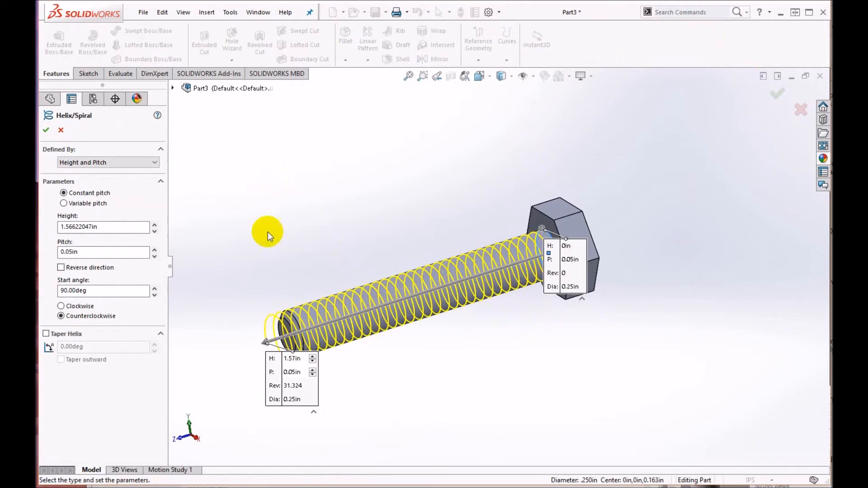
Step: Try defining the helix by Pitch and Revolution, and return to Height and Pitch
left_click(96, 163)
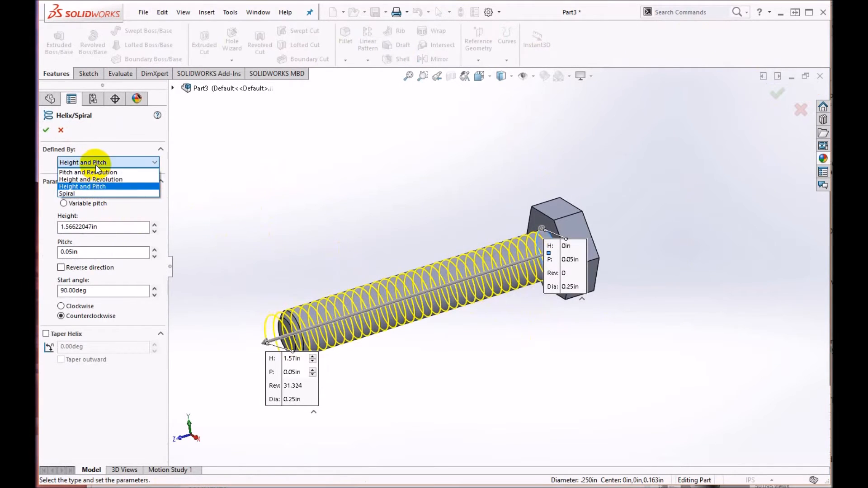
left_click(93, 172)
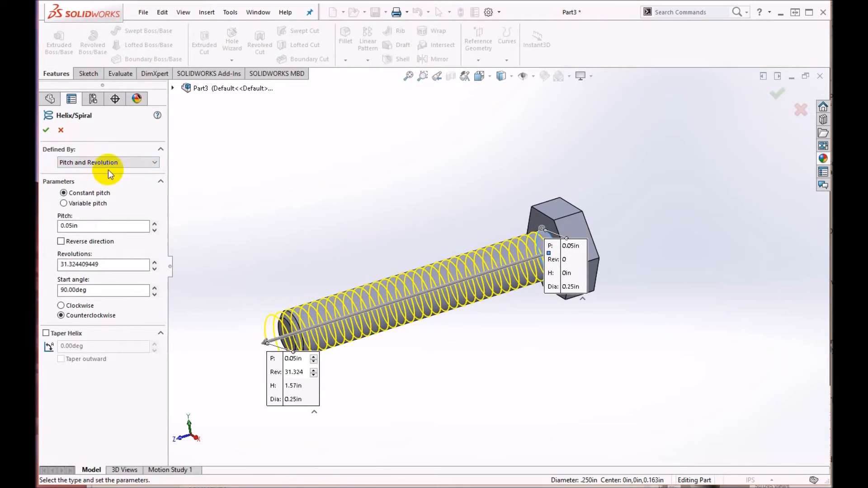
left_click(101, 162)
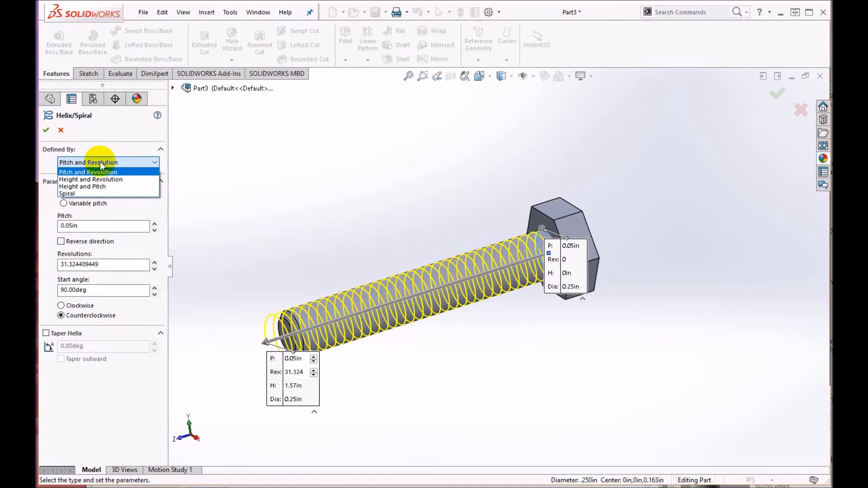
left_click(98, 186)
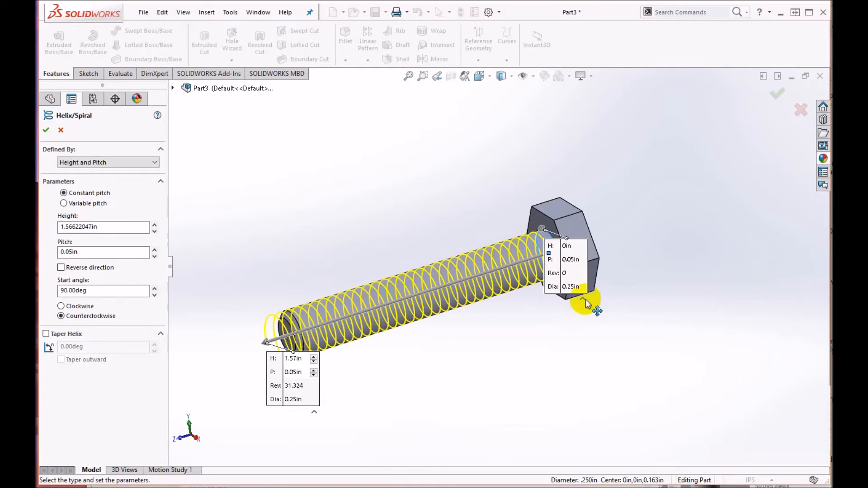
Step: Compare the helix's clockwise and counterclockwise directions at the shank's free end, finishing with counterclockwise
scroll(565, 250, "down", 2)
middle_click_drag(523, 248, 546, 285)
scroll(332, 300, "up", 2)
middle_click_drag(331, 298, 314, 329)
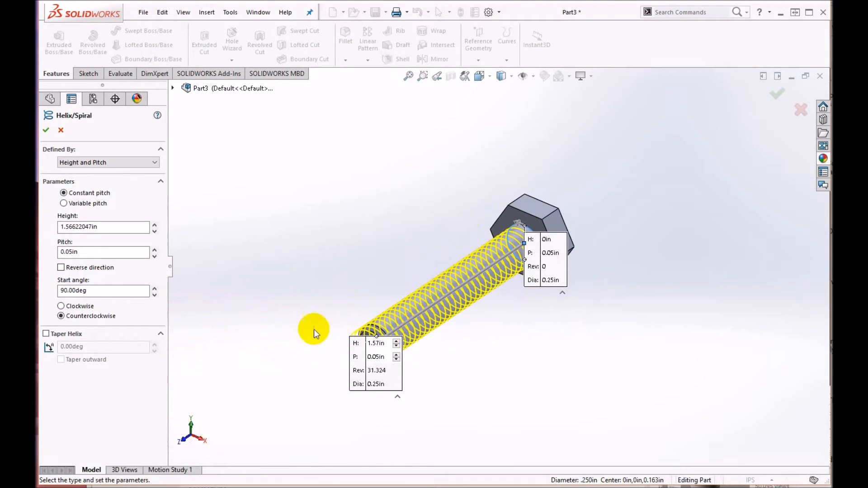
left_click(63, 308)
middle_click_drag(532, 278, 490, 315)
scroll(458, 374, "down", 4)
middle_click_drag(456, 367, 540, 271)
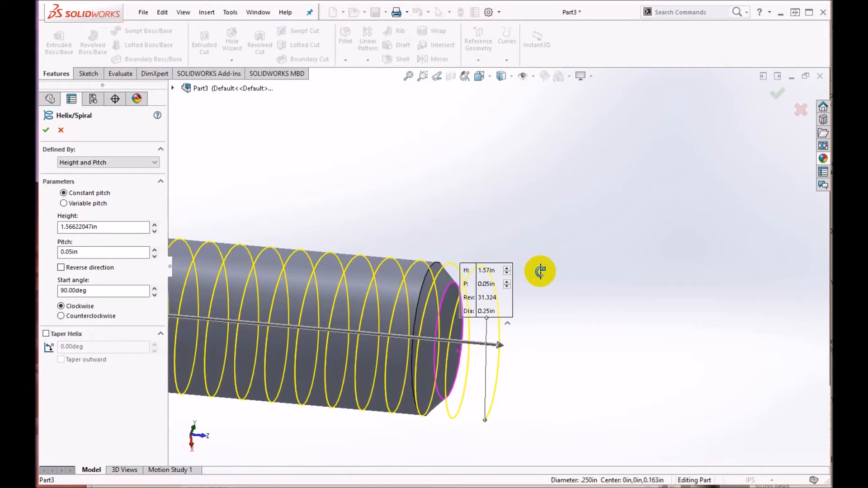
left_click(60, 316)
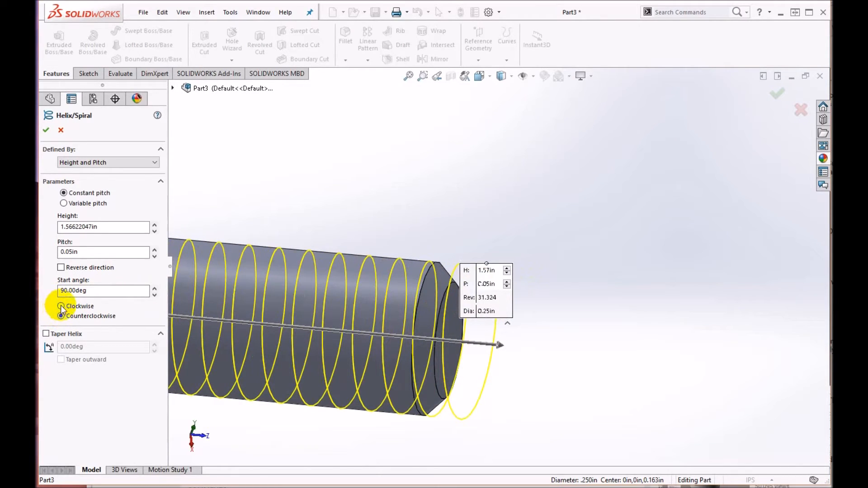
left_click(61, 307)
middle_click_drag(382, 351, 407, 365)
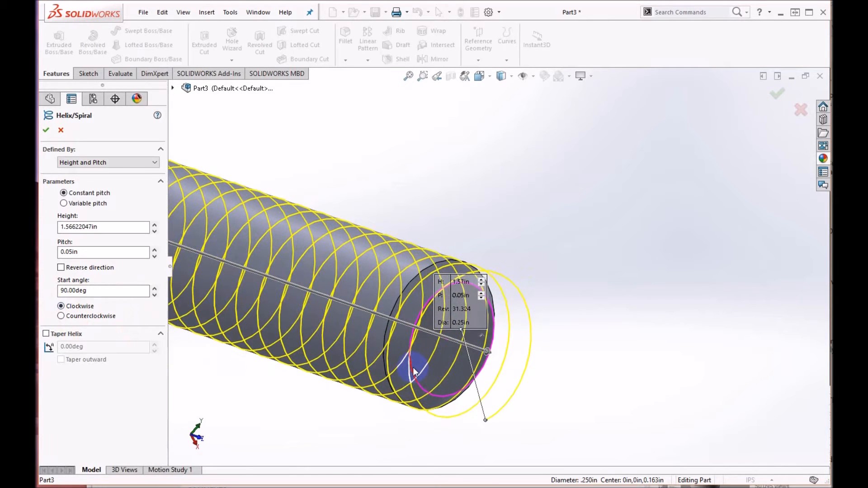
left_click(61, 316)
middle_click_drag(506, 344, 422, 358)
scroll(738, 257, "up", 5)
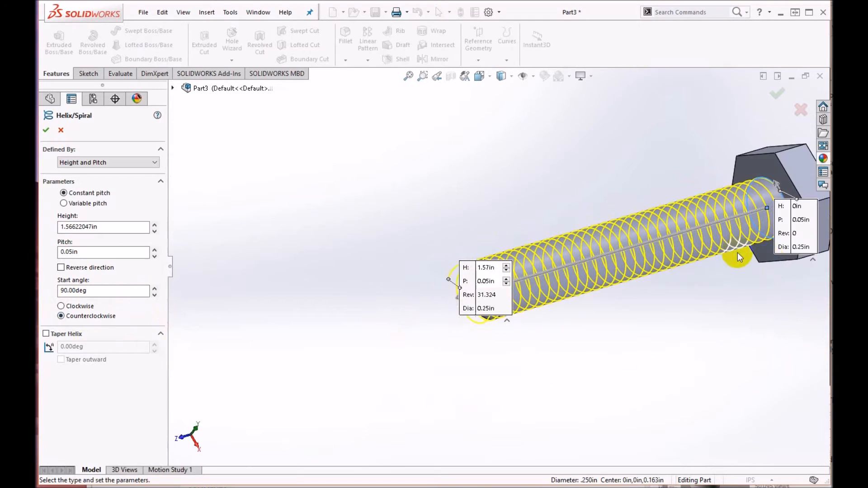
Step: Set the helix height to 1.5 in
middle_click_drag(750, 219, 728, 242)
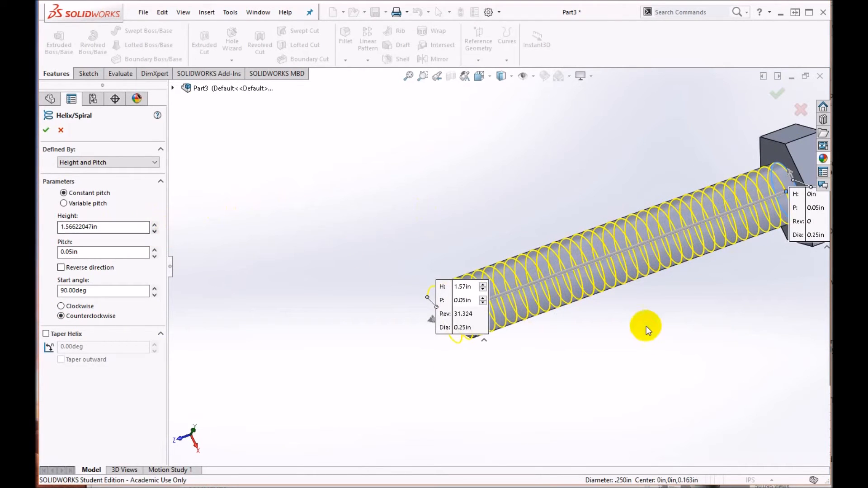
middle_click_drag(558, 295, 564, 263)
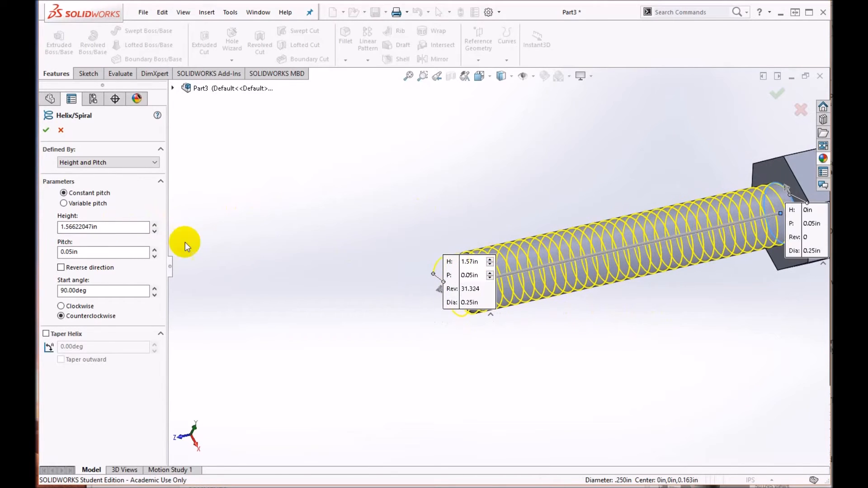
double_click(116, 225)
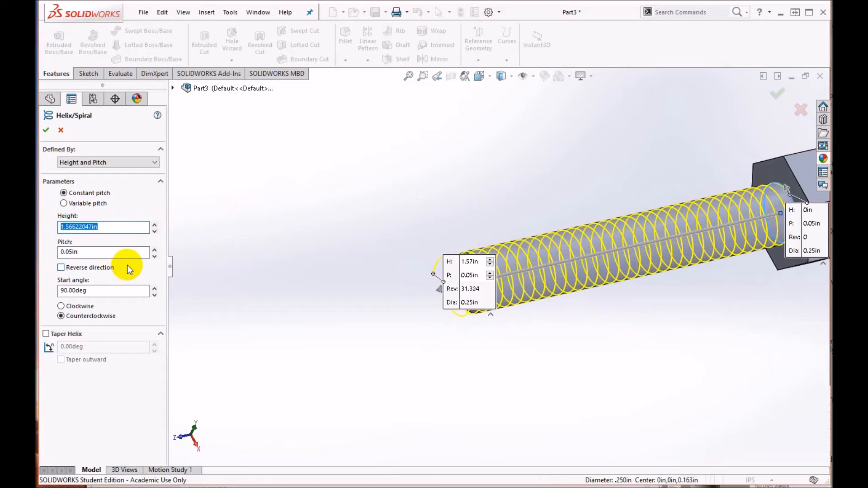
type("1.5")
key("Return")
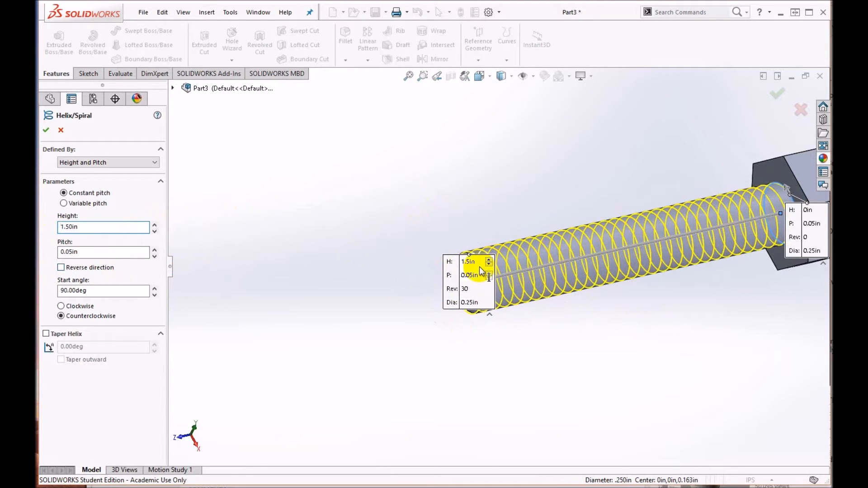
Step: Stretch the helix height freehand past the shank's free end to about 1.55 in
left_click_drag(472, 259, 352, 258)
scroll(484, 292, "down", 5)
middle_click_drag(473, 299, 456, 324)
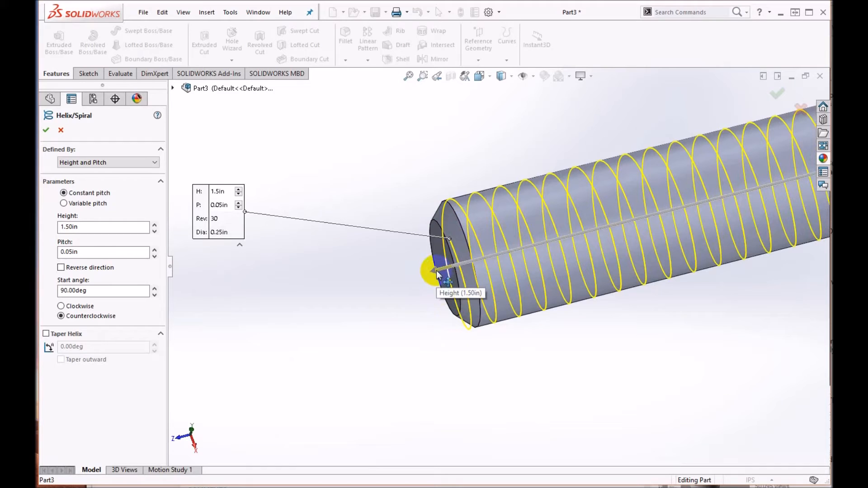
mouse_move(435, 270)
left_mouse_down()
mouse_move(416, 284)
mouse_move(329, 297)
mouse_move(576, 232)
mouse_move(371, 283)
mouse_move(447, 272)
mouse_move(426, 280)
mouse_move(434, 274)
left_mouse_up()
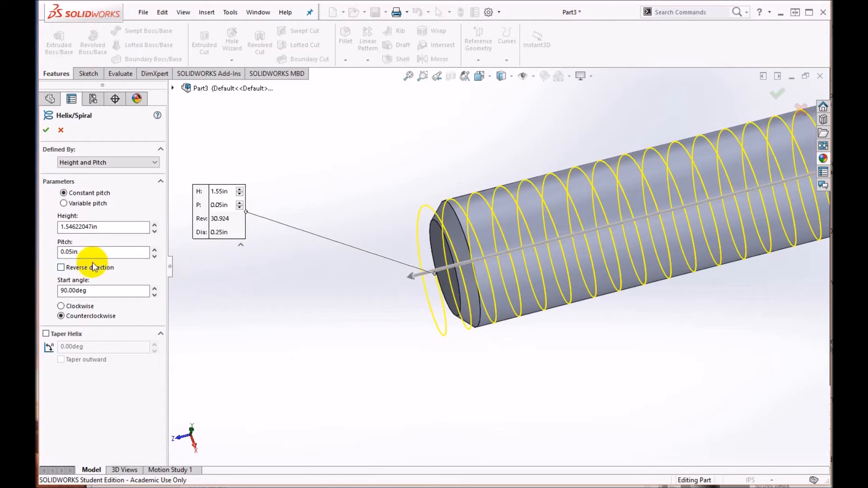
Step: Set the helix pitch to 0.1 in
left_click_drag(84, 252, 44, 262)
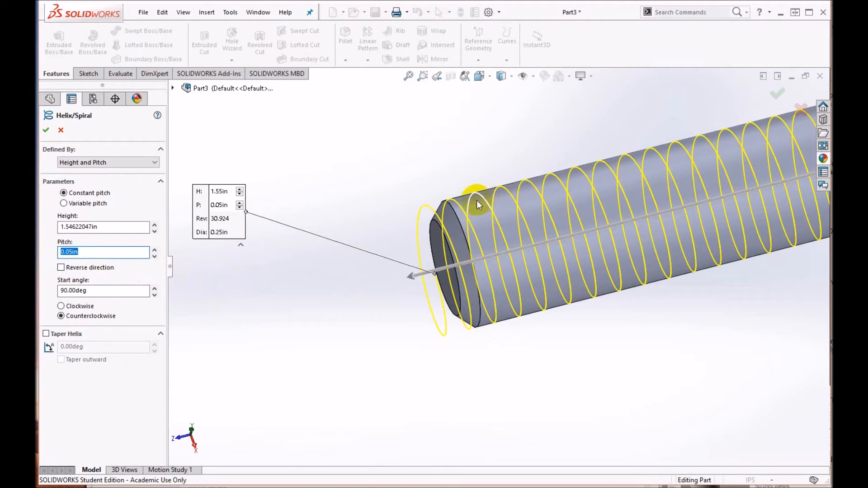
middle_click_drag(542, 261, 486, 215)
middle_click_drag(533, 294, 563, 283)
left_click(92, 252)
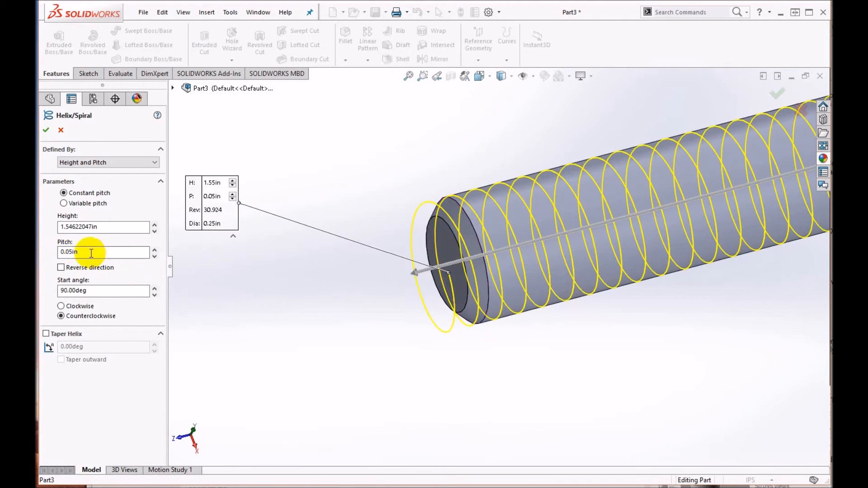
left_click(88, 253)
left_click_drag(92, 253, 55, 252)
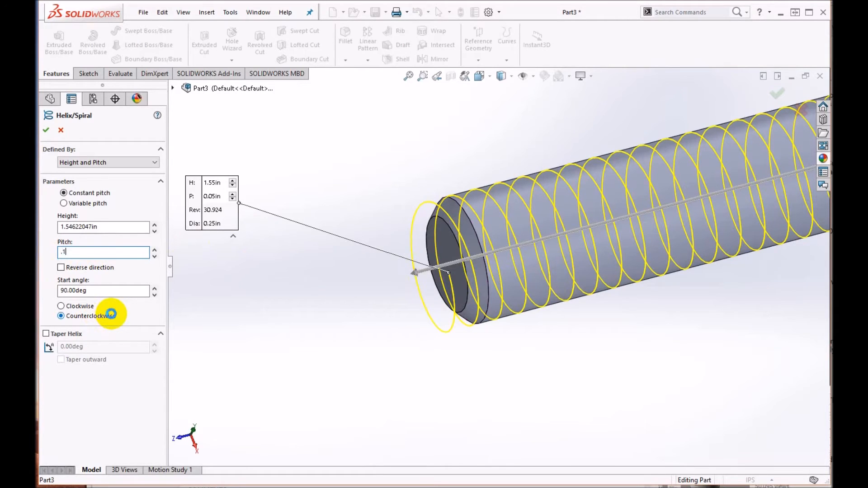
type(".1")
key("Return")
scroll(790, 178, "up", 5)
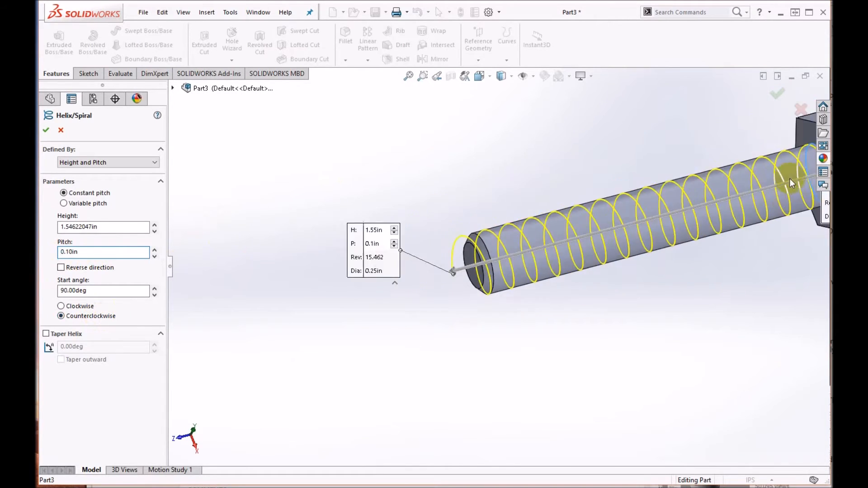
Step: Set the helix pitch to 1/20 in
mouse_move(680, 196)
middle_mouse_down()
mouse_move(639, 214)
mouse_move(685, 201)
middle_mouse_up()
double_click(67, 252)
type("1/20")
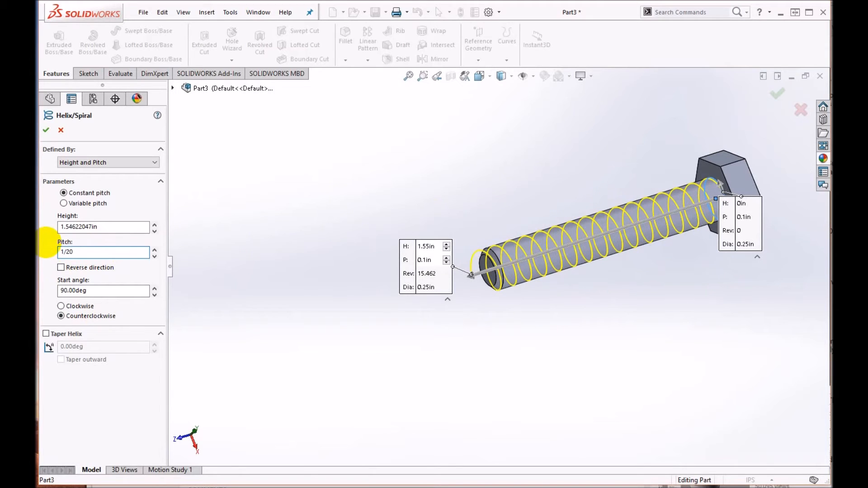
Step: Examine the helix along the shank and its starting point at the bolt head from several angles
middle_click_drag(607, 252, 690, 239)
scroll(764, 208, "down", 4)
scroll(612, 170, "down", 5)
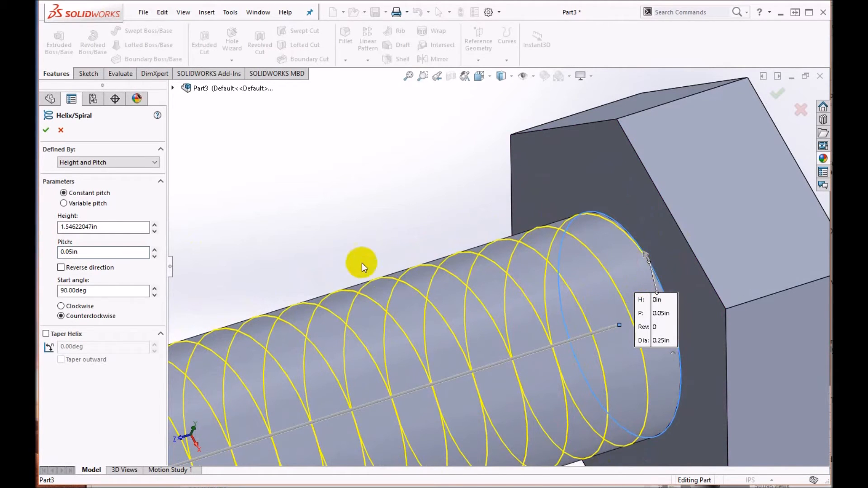
scroll(342, 265, "up", 4)
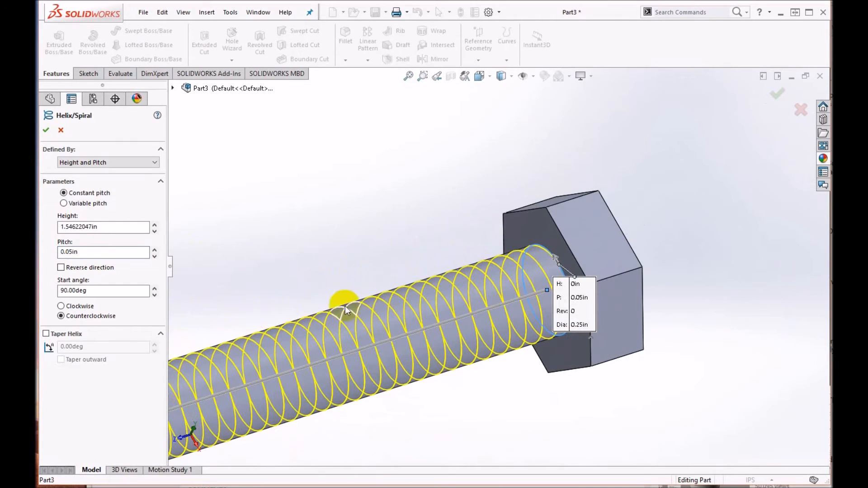
middle_click_drag(382, 256, 413, 265)
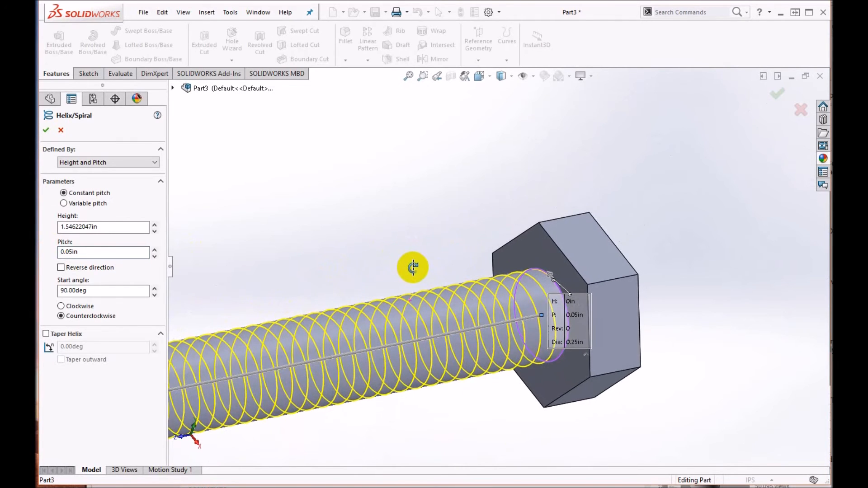
mouse_move(404, 298)
middle_mouse_down()
mouse_move(397, 290)
mouse_move(422, 271)
mouse_move(393, 296)
mouse_move(405, 302)
middle_mouse_up()
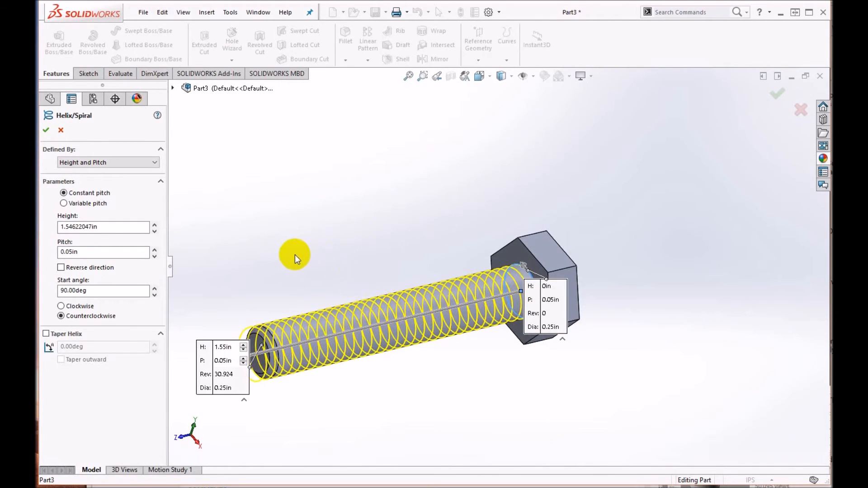
middle_click_drag(397, 411, 385, 373)
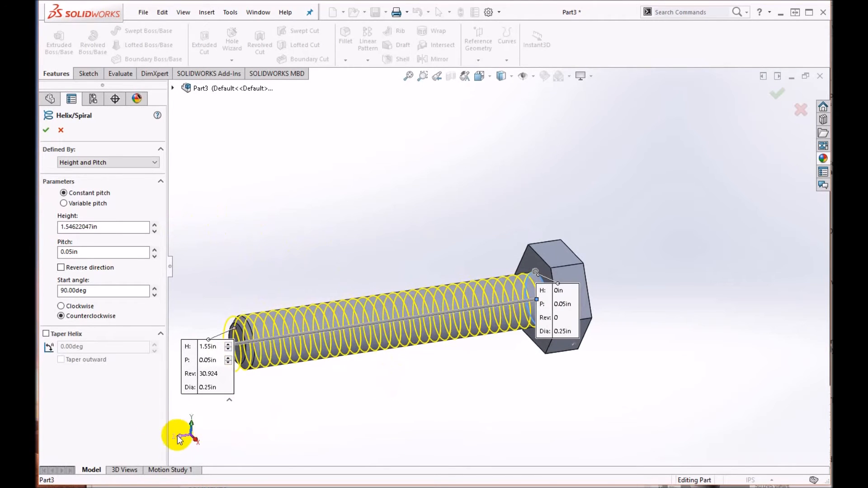
scroll(520, 297, "down", 5)
scroll(518, 298, "down", 5)
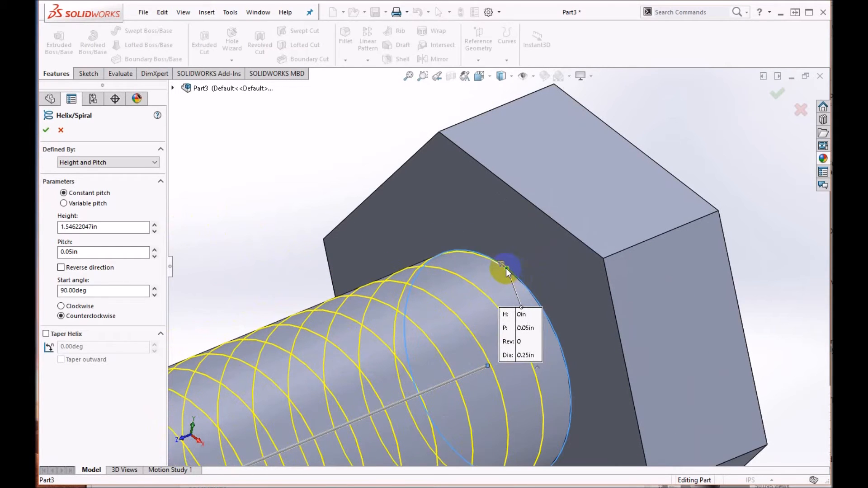
scroll(504, 285, "up", 8)
middle_click_drag(454, 321, 429, 312)
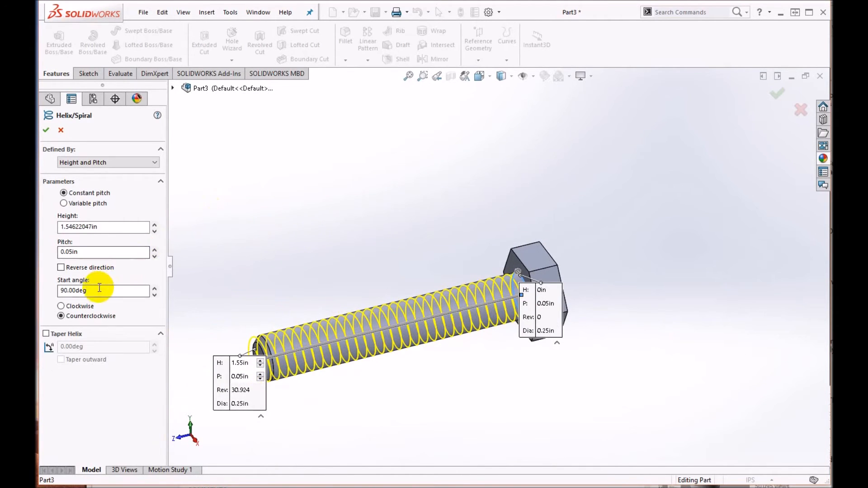
Step: Move the helix start callout clear of the bolt head and set the start angle to 180 degrees
left_click_drag(97, 288, 46, 303)
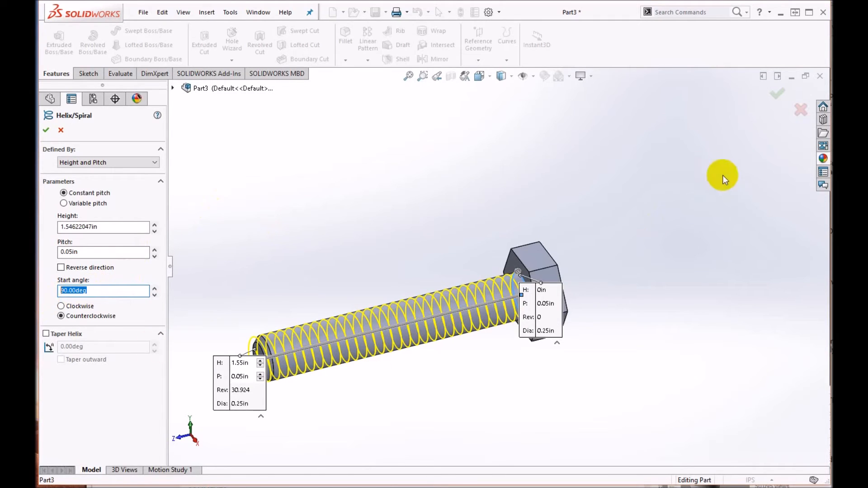
left_click(540, 283)
left_click_drag(541, 283, 625, 206)
left_click_drag(541, 288, 658, 192)
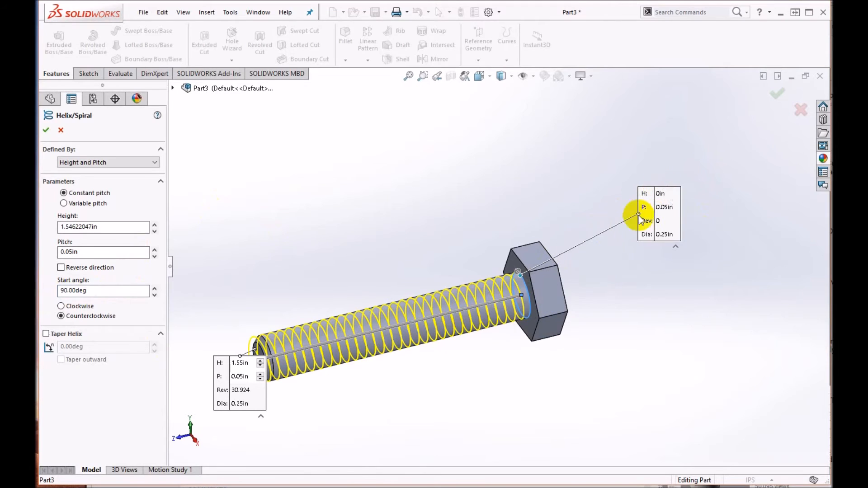
double_click(111, 290)
type("180")
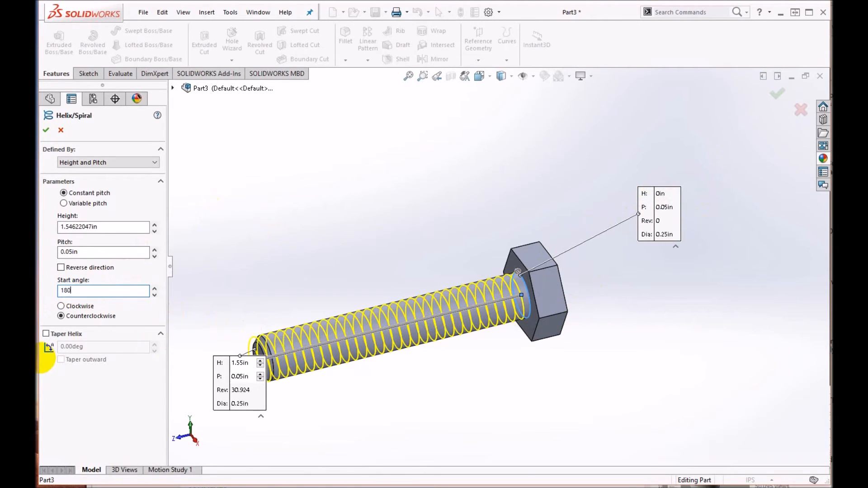
key("Return")
Step: Set the helix start angle to 0 degrees and check where the helix begins at the bolt head
middle_click_drag(455, 381, 240, 285)
scroll(239, 285, "down", 3)
middle_click_drag(365, 302, 246, 312)
double_click(111, 293)
type("0")
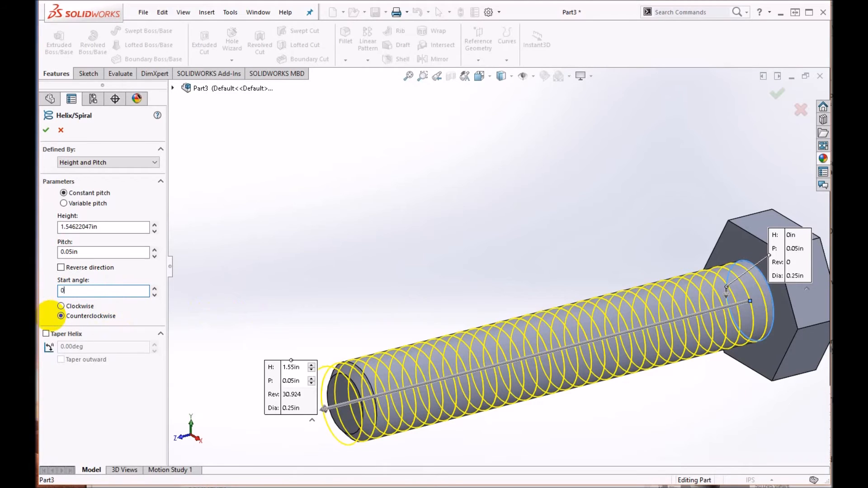
key("Return")
middle_click_drag(778, 359, 766, 343)
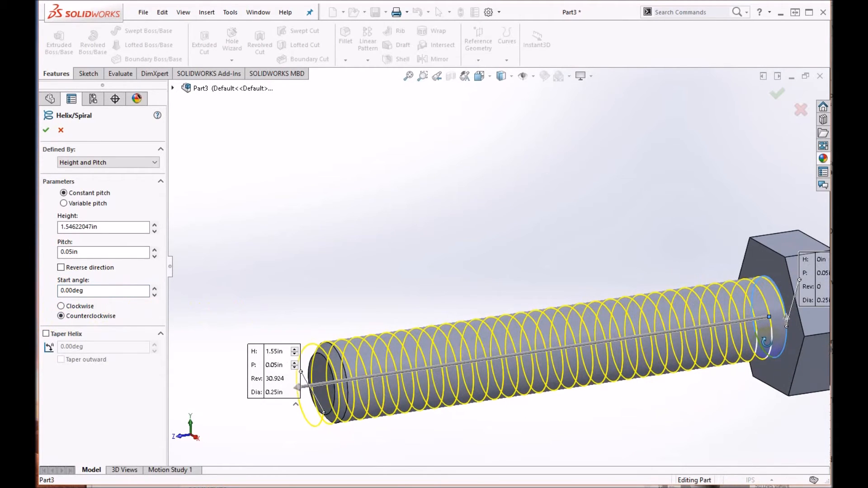
Step: Set the helix start angle to 90 degrees and accept the helix
left_click(97, 291)
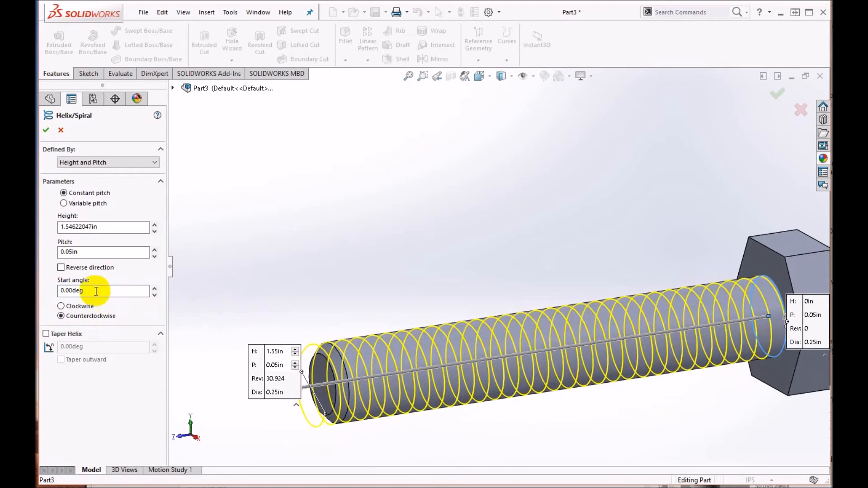
double_click(98, 290)
type("90")
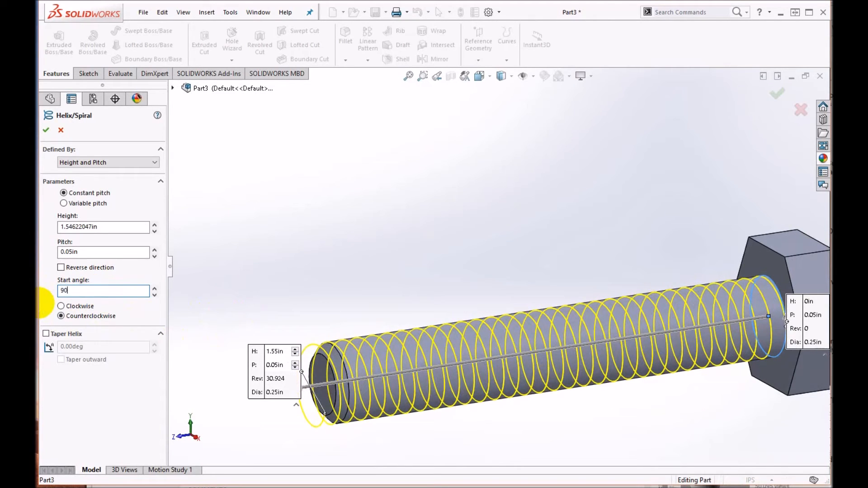
key("Return")
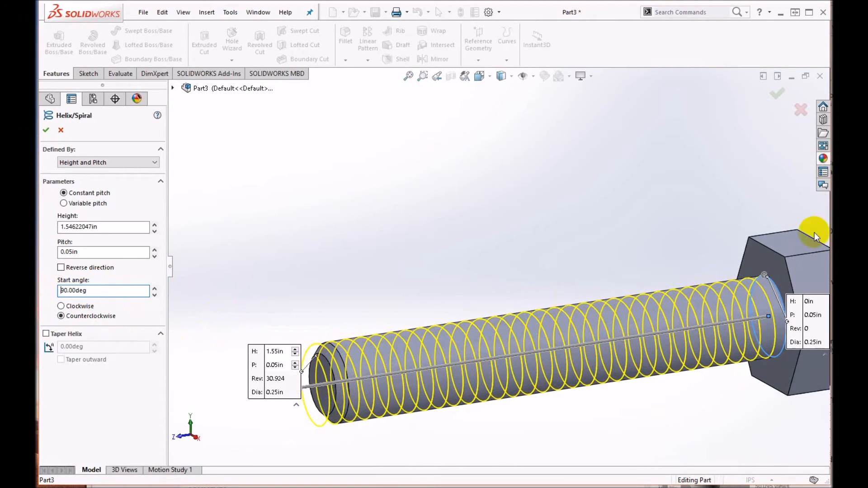
scroll(721, 315, "down", 3)
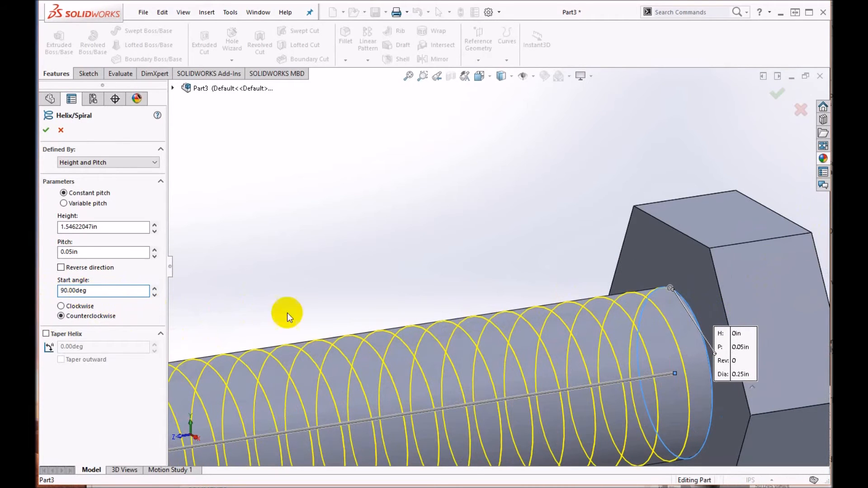
middle_click_drag(613, 355, 614, 375)
scroll(692, 287, "up", 1)
middle_click_drag(692, 287, 690, 282)
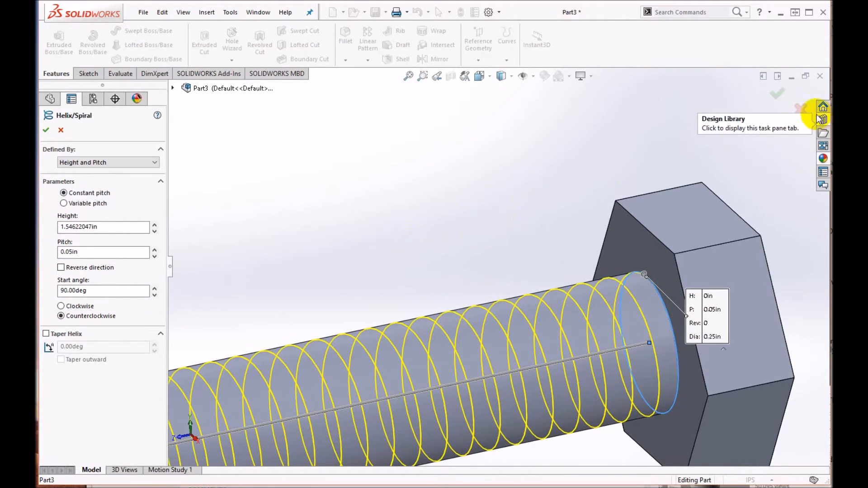
left_click(777, 94)
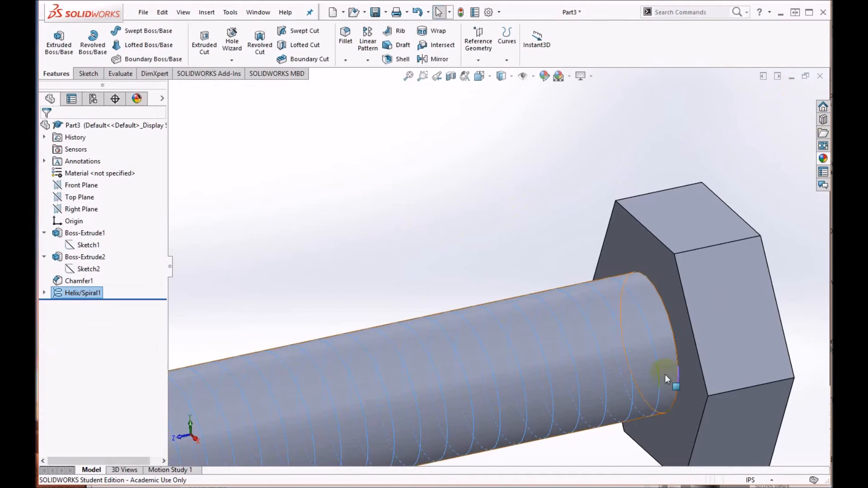
Step: Start a new sketch on the Right Plane for the thread profile
scroll(596, 363, "up", 3)
scroll(568, 330, "down", 3)
scroll(579, 226, "down", 5)
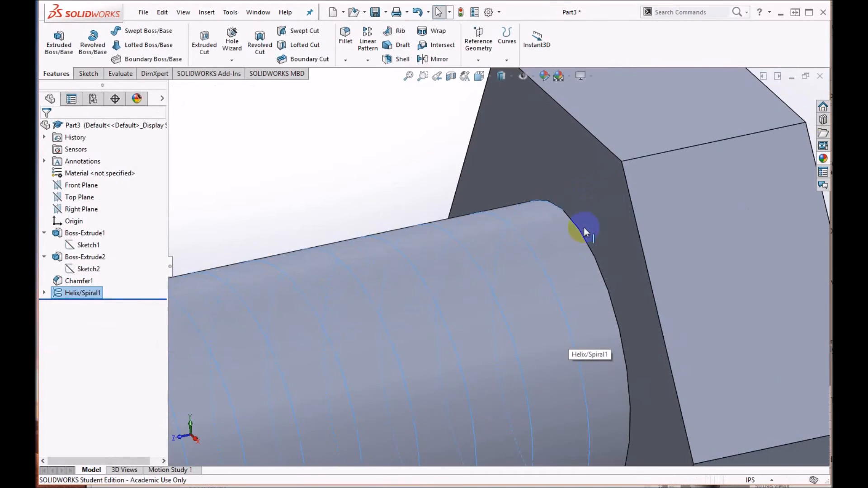
left_click(563, 211)
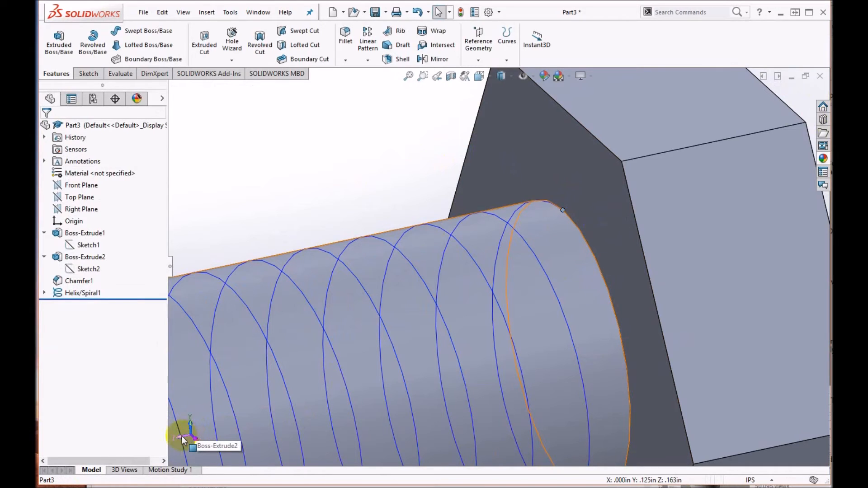
left_click(93, 74)
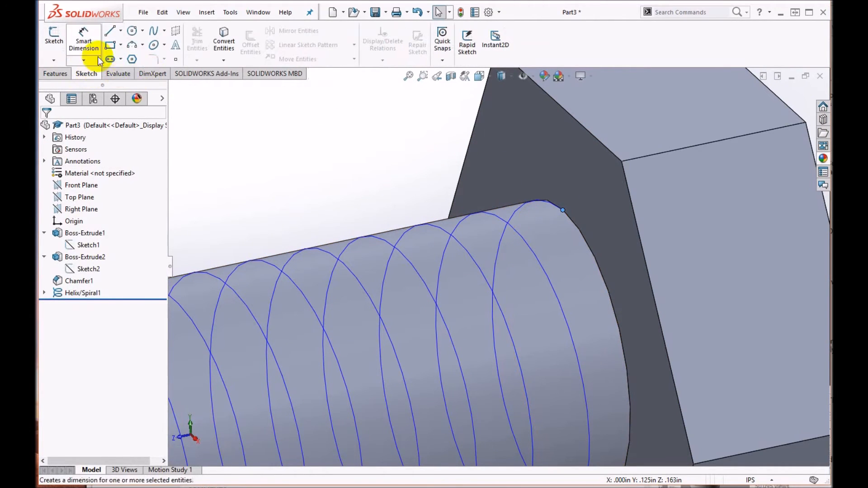
left_click(53, 40)
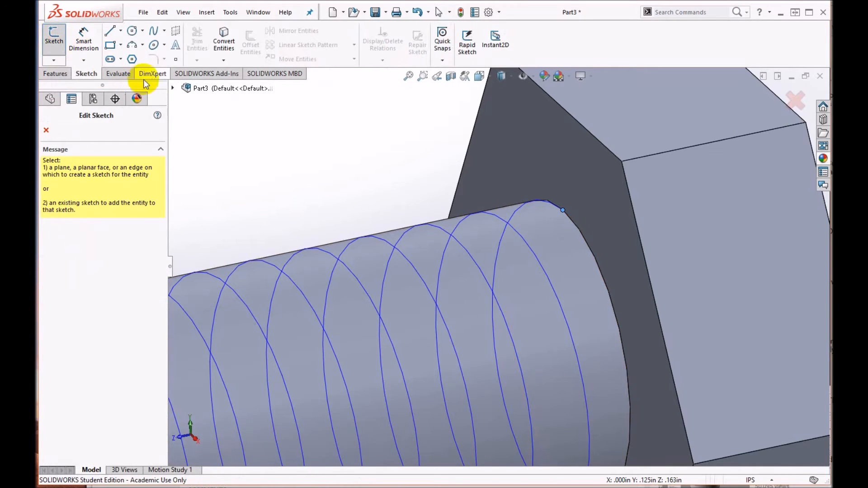
left_click(172, 88)
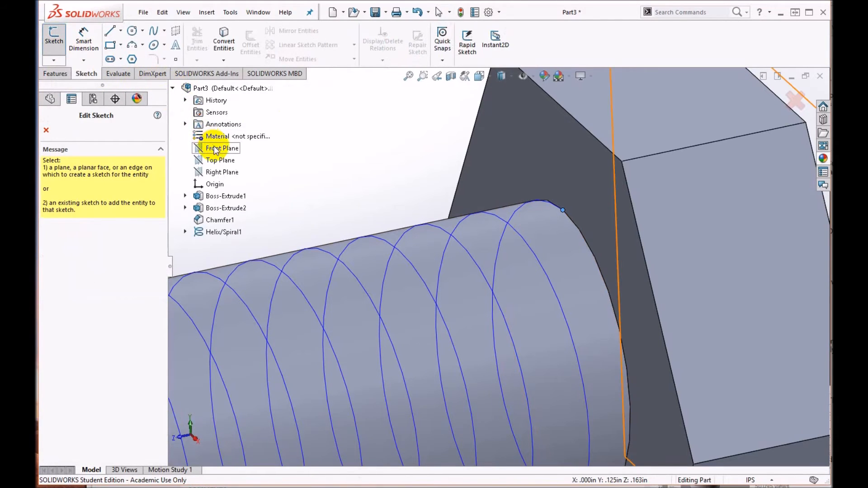
scroll(425, 218, "up", 5)
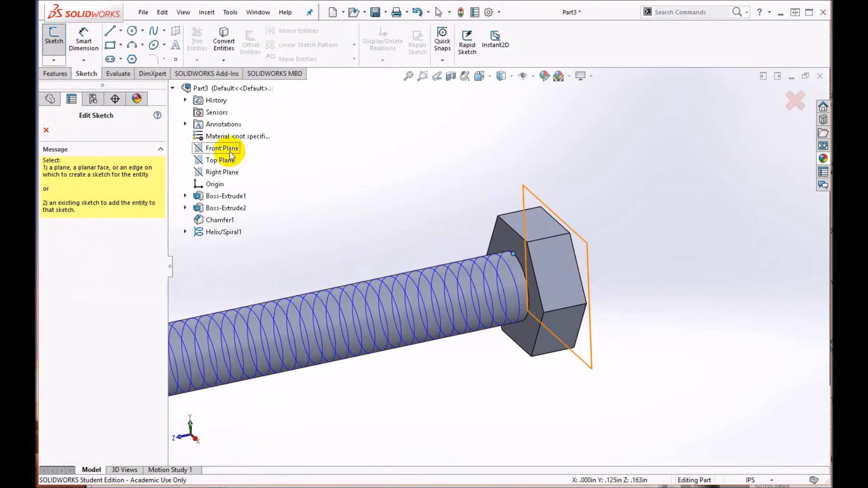
left_click(228, 172)
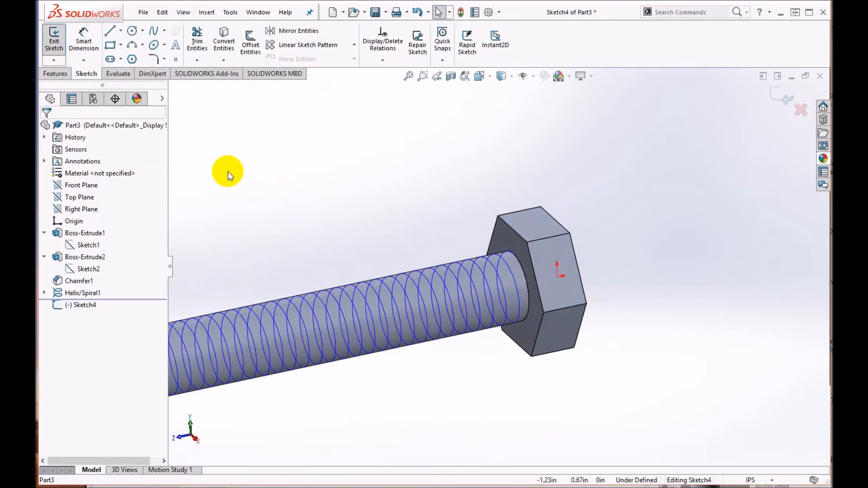
Step: Sketch a closed triangle of three lines from the helix start point beside the bolt head, with its upper side about 0.039 in long
scroll(489, 259, "down", 5)
scroll(408, 307, "down", 3)
scroll(436, 302, "down", 2)
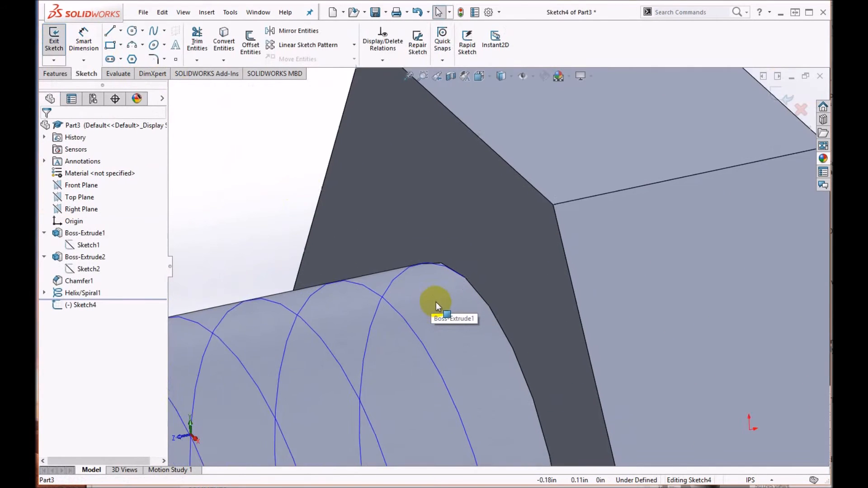
scroll(462, 280, "down", 2)
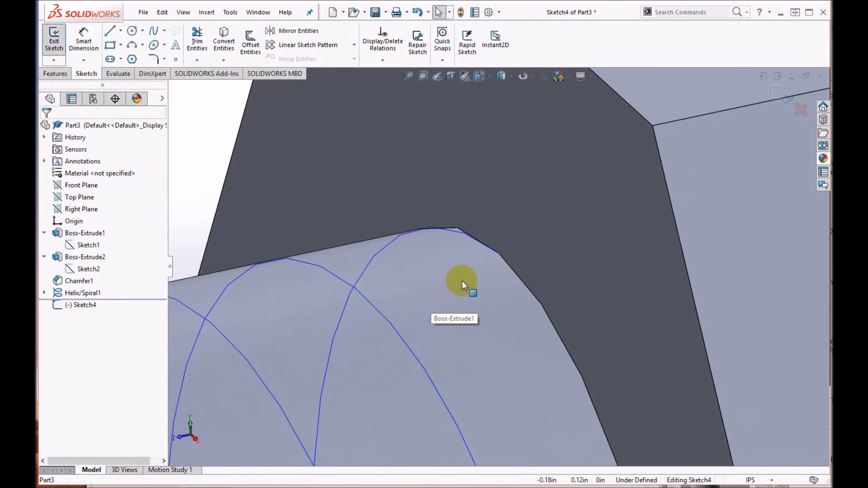
left_click(497, 252)
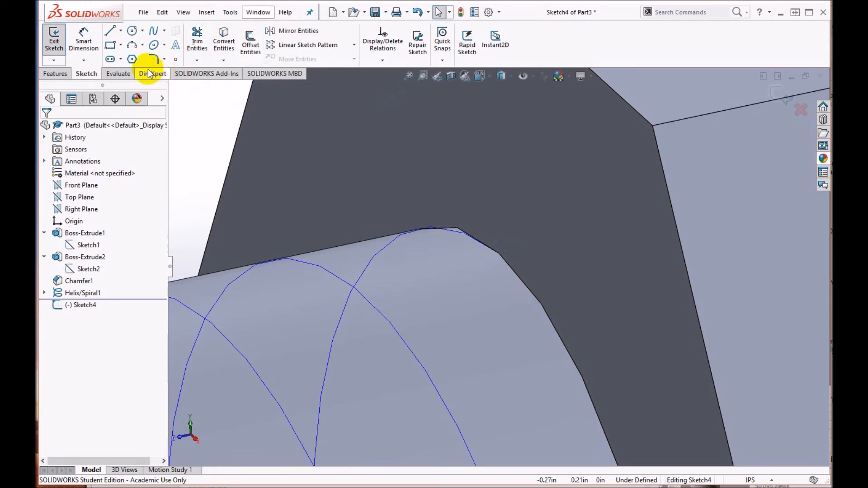
left_click(111, 30)
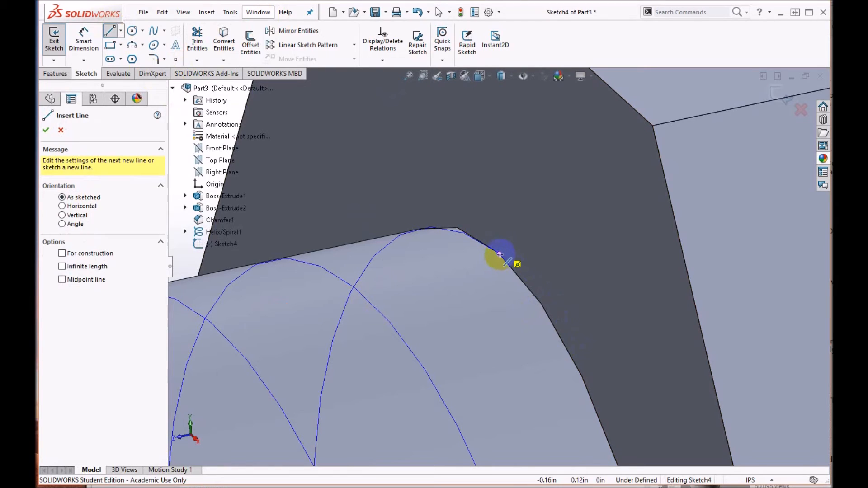
left_click(500, 255)
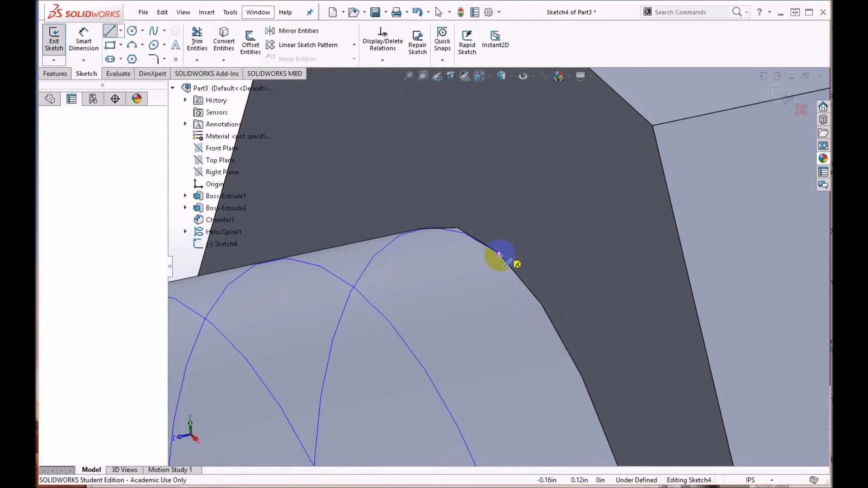
left_click(568, 310)
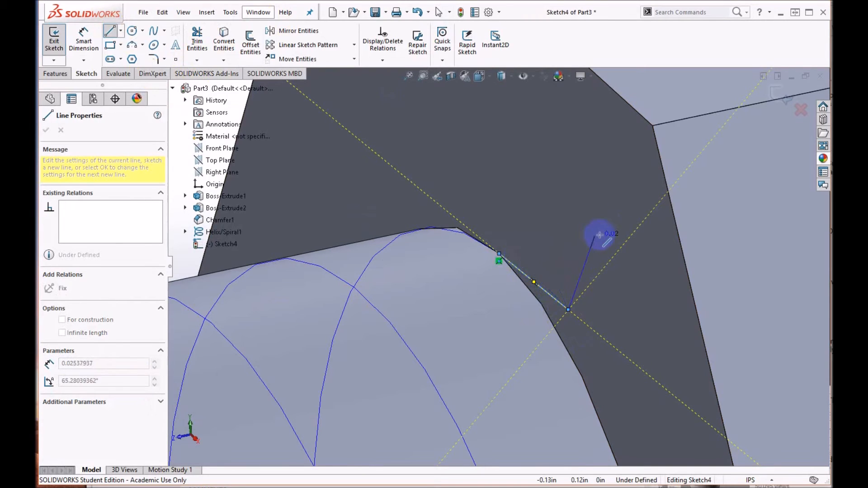
left_click(613, 232)
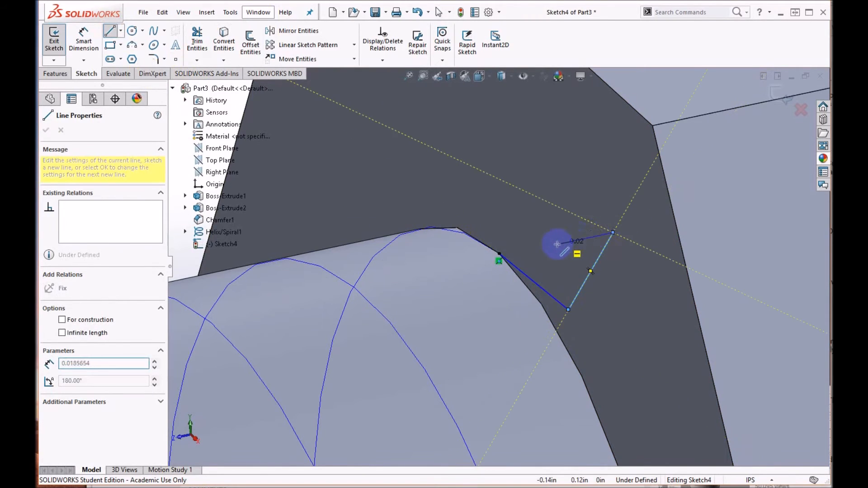
left_click(499, 253)
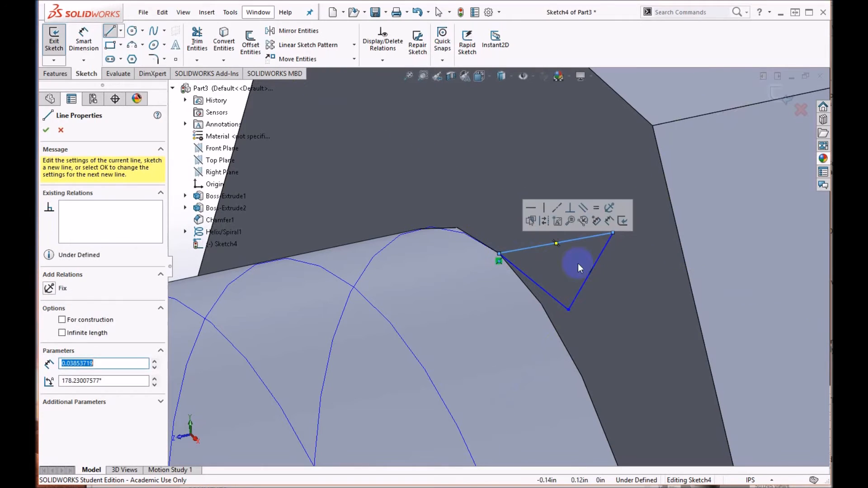
mouse_move(677, 366)
middle_mouse_down()
mouse_move(655, 341)
mouse_move(636, 341)
mouse_move(674, 372)
middle_mouse_up()
scroll(676, 368, "down", 3)
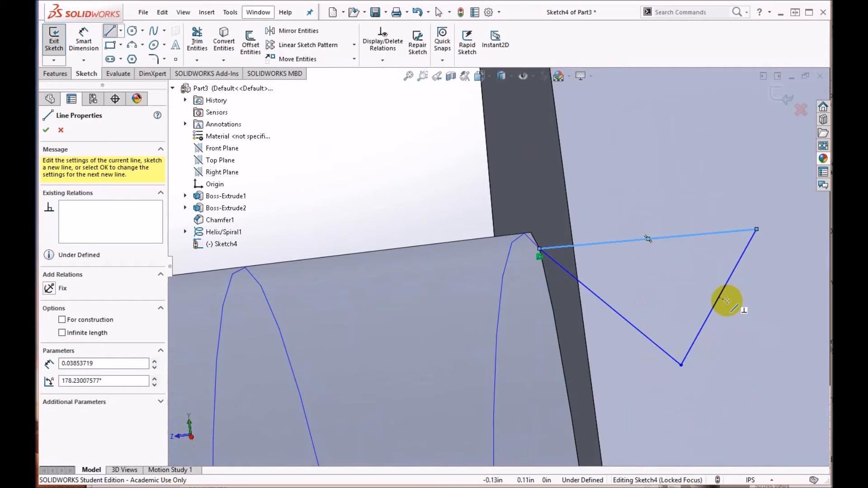
left_click(47, 130)
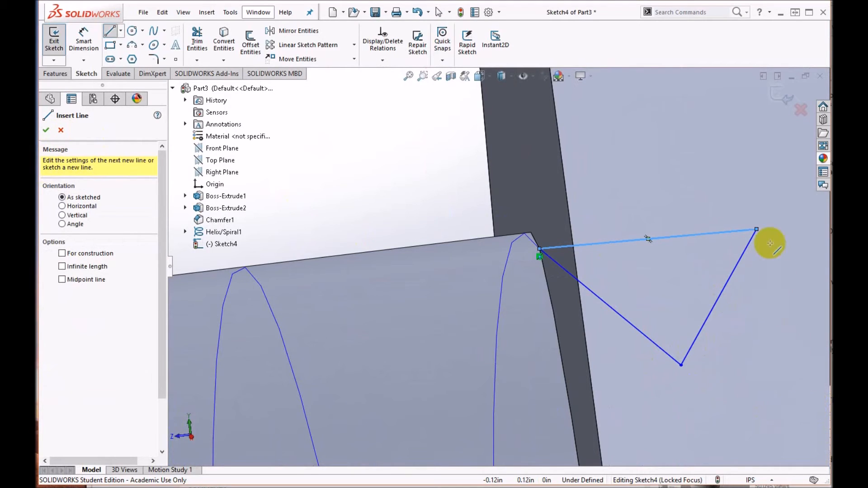
key("Escape")
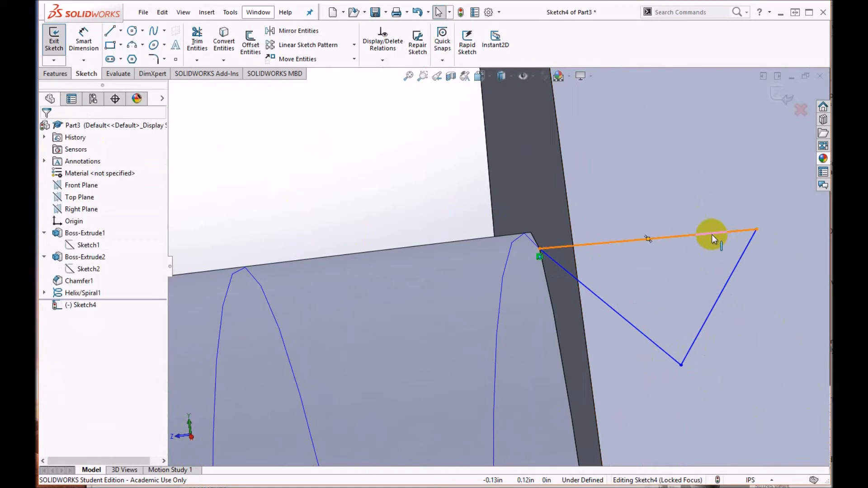
Step: Add a Horizontal relation to the triangle's upper side
left_click(711, 234)
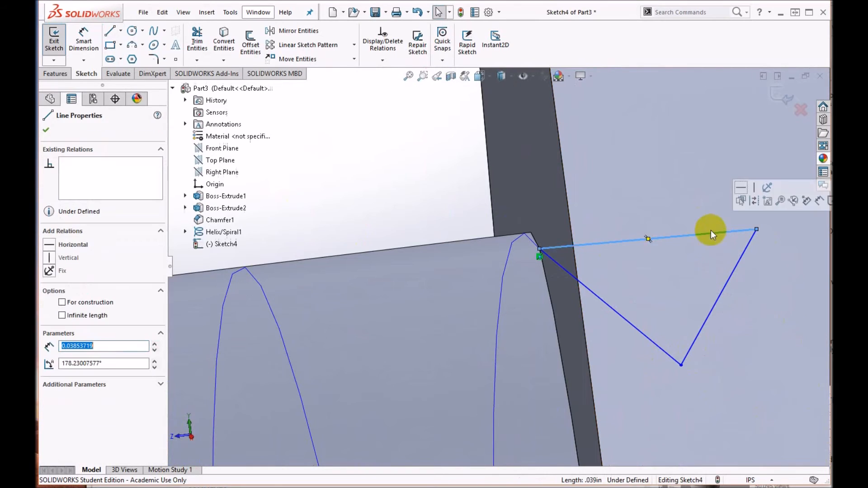
left_click(50, 248)
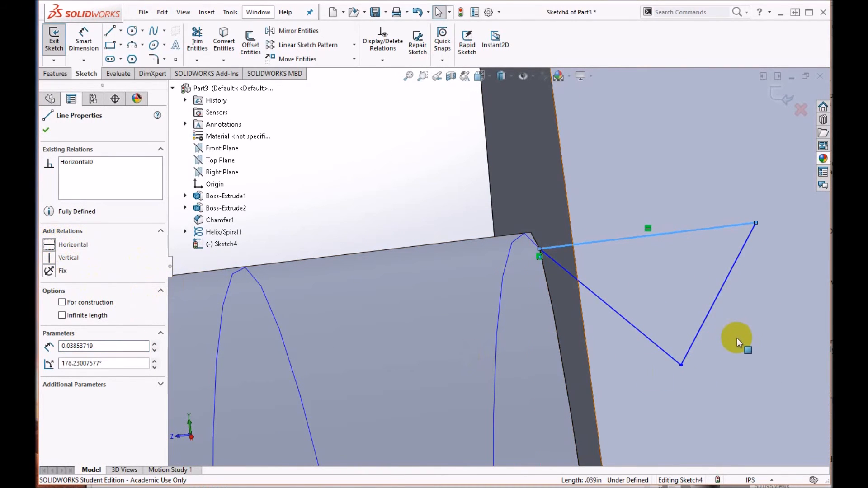
mouse_move(731, 349)
middle_mouse_down()
mouse_move(728, 333)
mouse_move(731, 342)
middle_mouse_up()
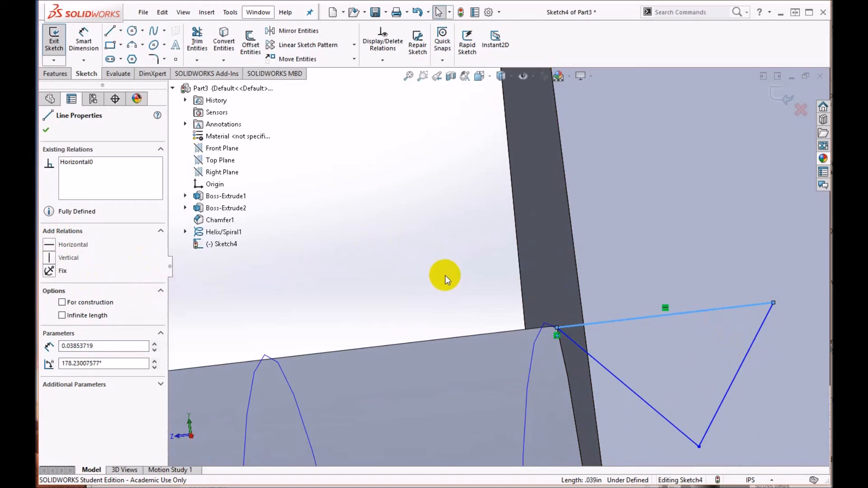
left_click(48, 133)
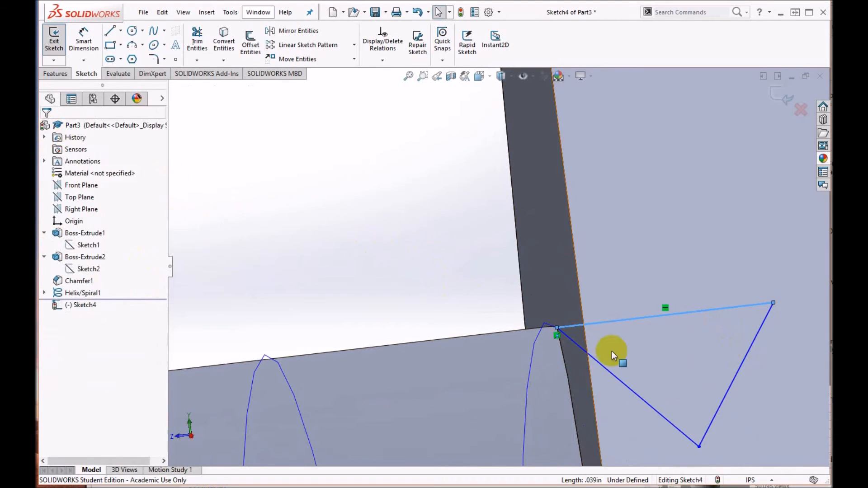
Step: Add a Vertical relation between the midpoint of the triangle's upper side and its lower vertex
left_click(665, 316)
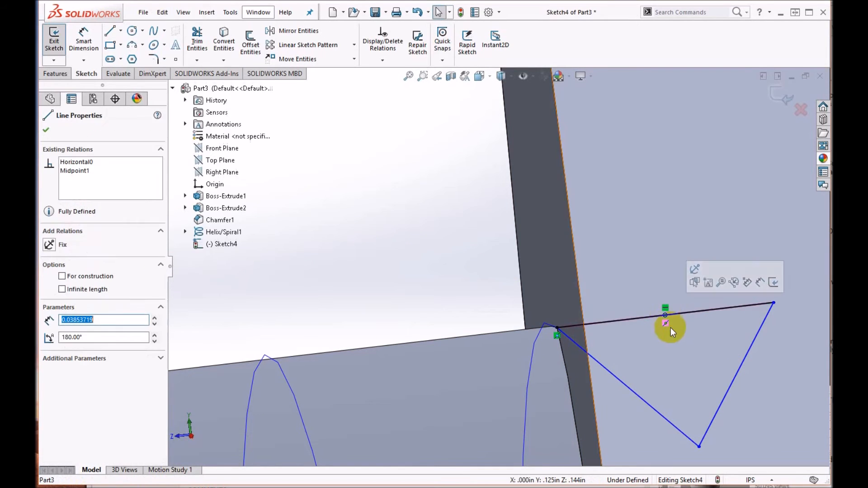
left_click(699, 446, "ctrl")
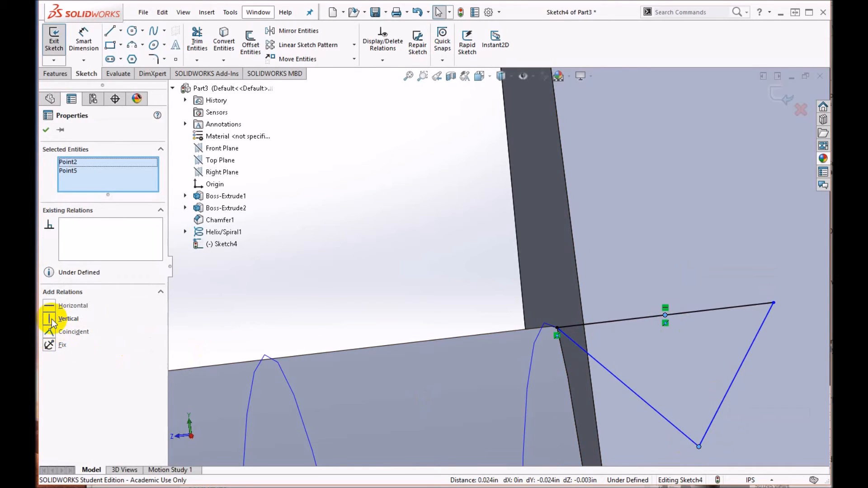
left_click(53, 320)
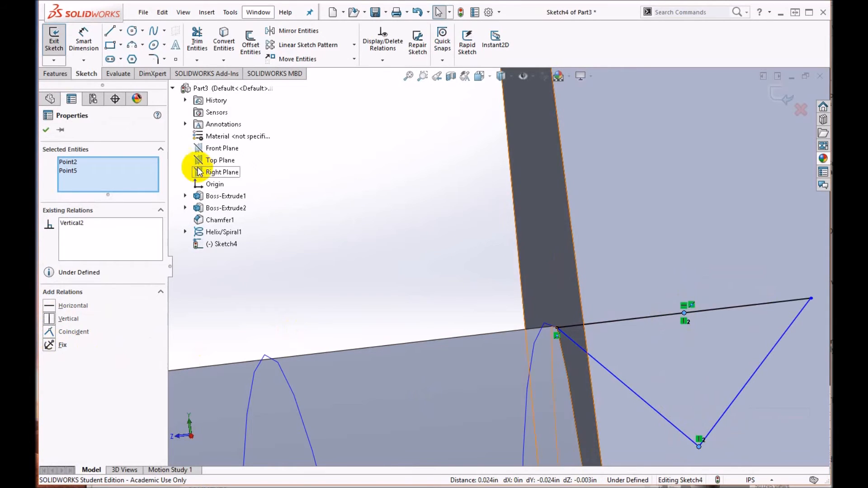
left_click(46, 130)
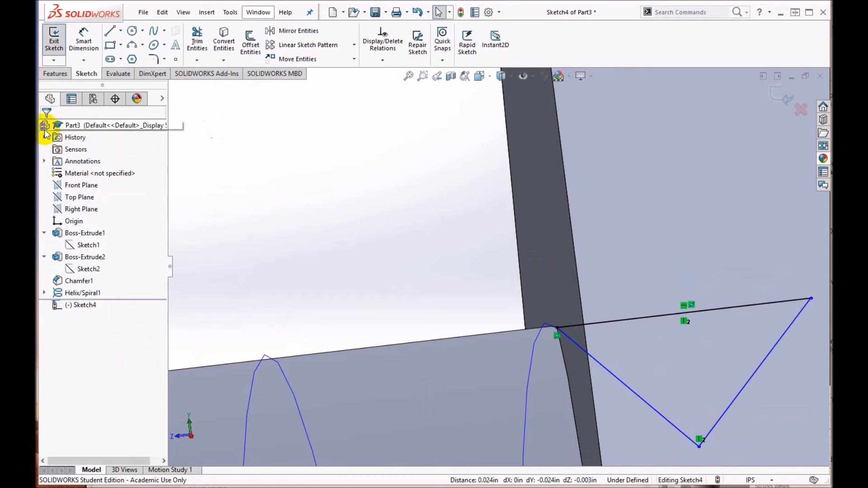
scroll(754, 297, "up", 3)
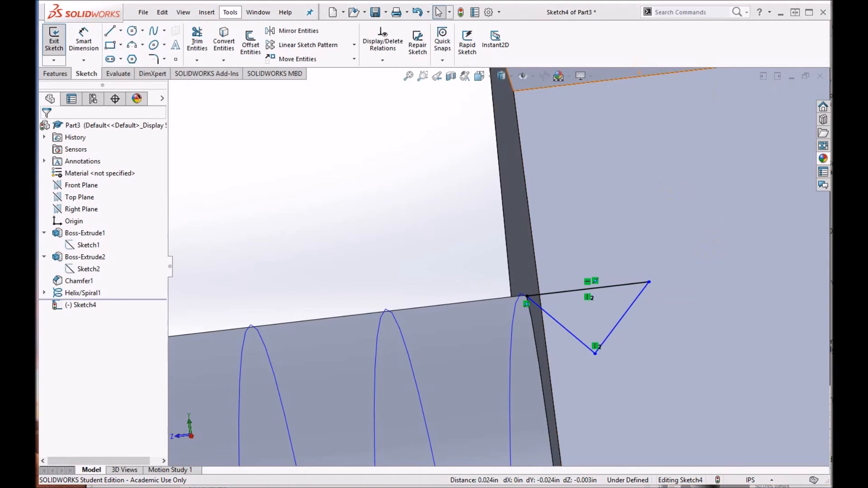
Step: Dimension the triangle's upper side as 0.045 in, consulting the thread profile diagram for reference
left_click_drag(38, 46, 407, 25)
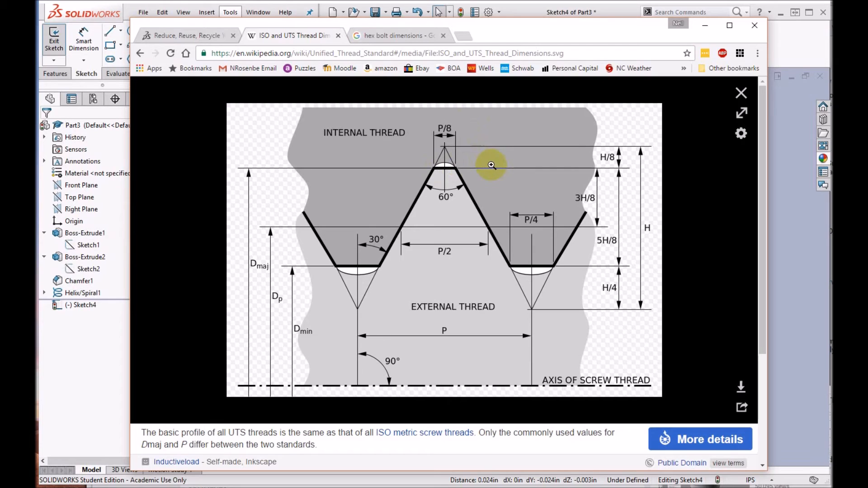
left_click(496, 16)
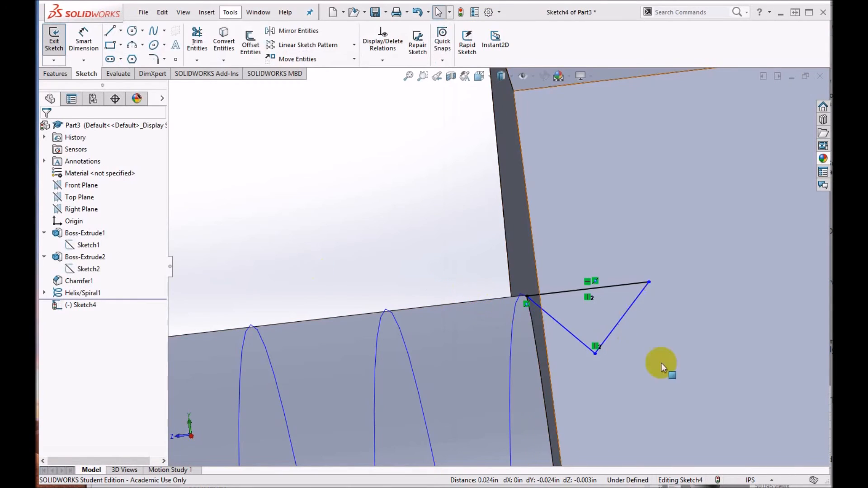
left_click(569, 291)
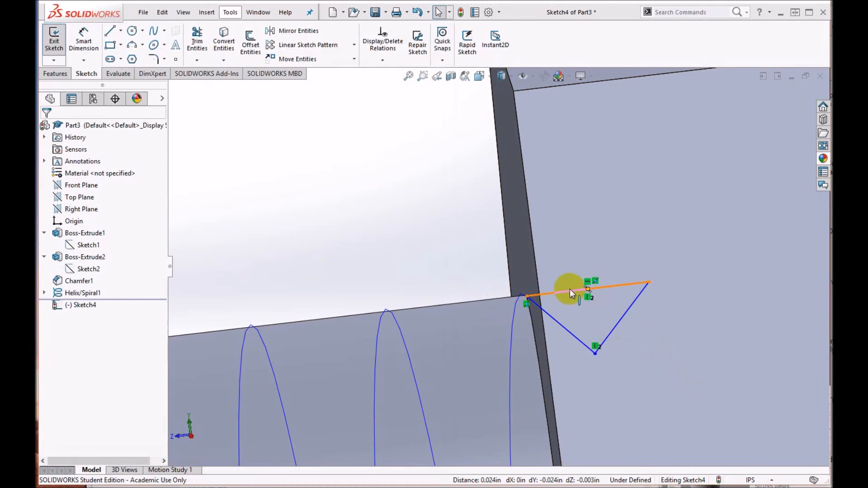
key("Escape")
key("d")
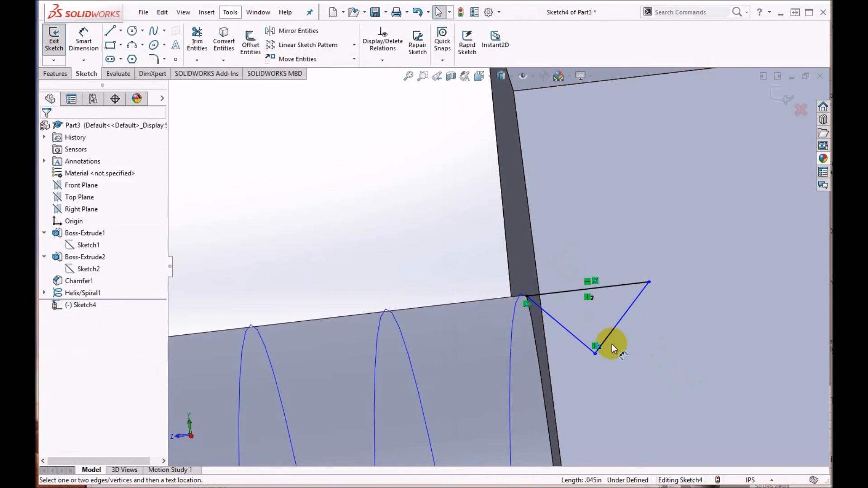
left_click(578, 292)
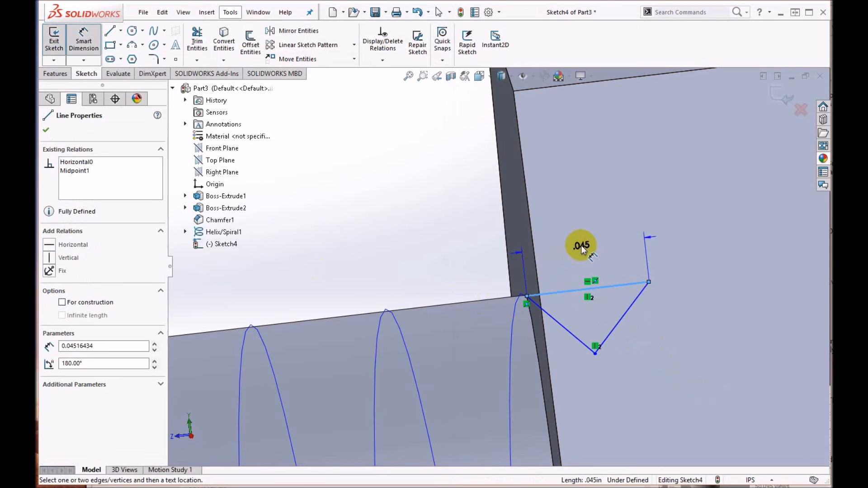
left_click(582, 248)
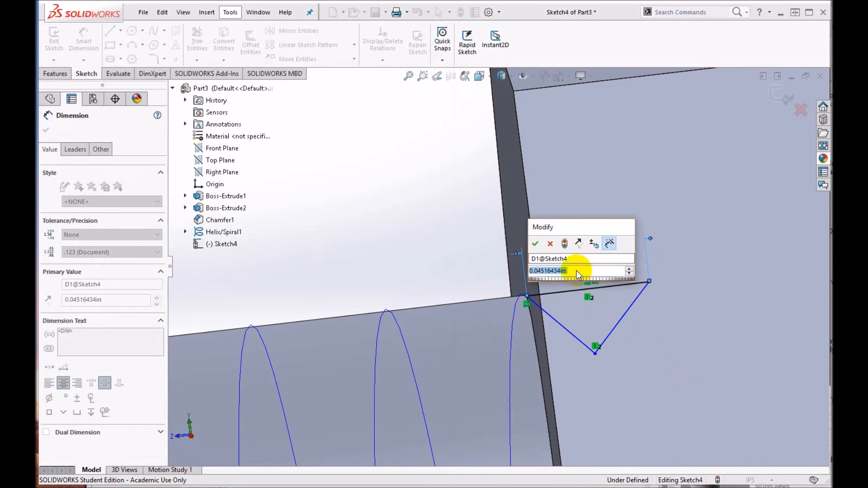
left_click_drag(575, 271, 502, 279)
type(".05")
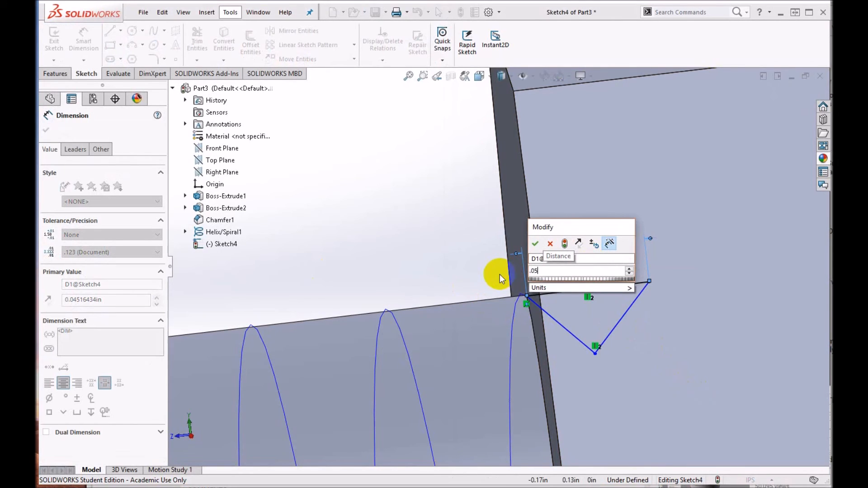
key("BackSpace")
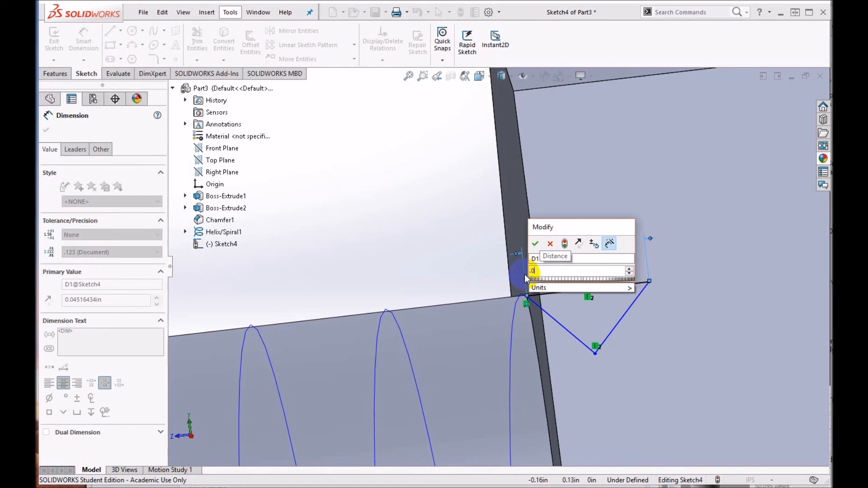
type("45")
left_click(536, 244)
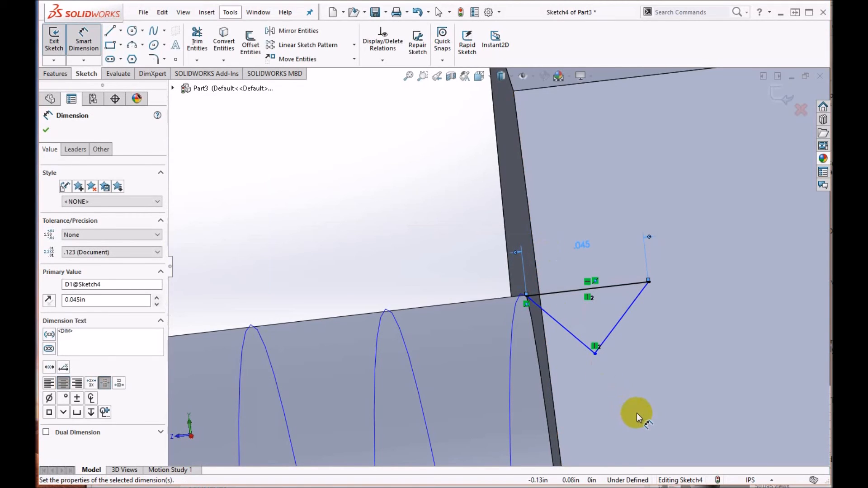
Step: Move the triangle's lower vertex farther down from the upper side, to a Y coordinate of about 0.091 in
left_click(597, 364)
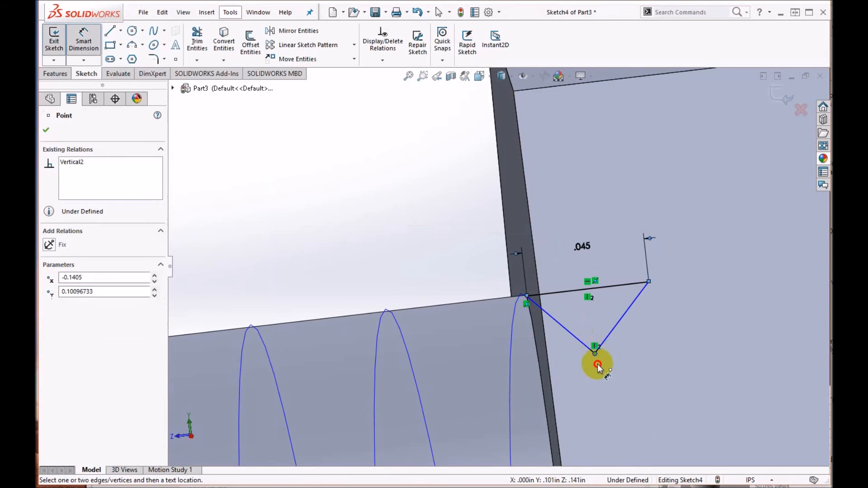
key("Escape")
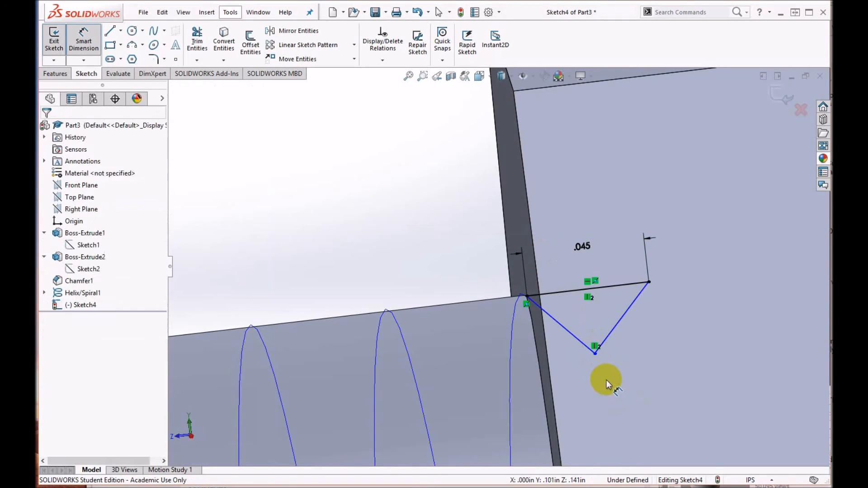
left_click(593, 352)
left_click_drag(593, 353, 615, 378)
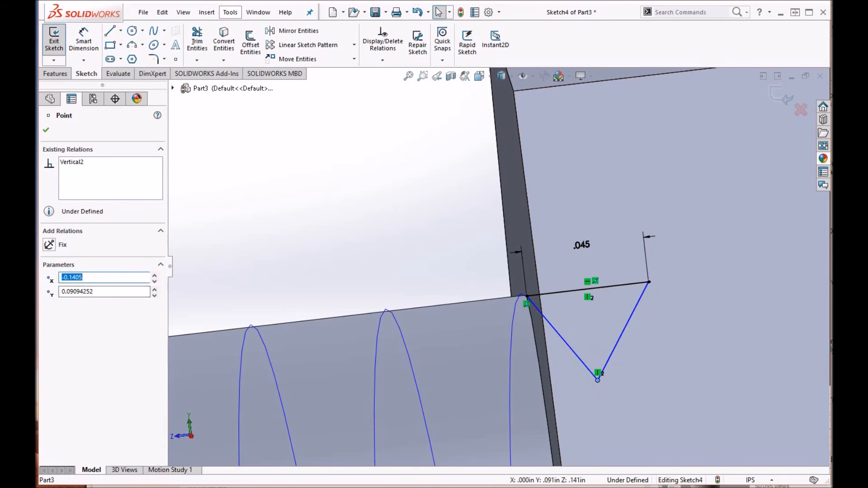
Step: Dimension the angle between the triangle's two sloping sides as 60 degrees, following the reference thread profile
left_click_drag(37, 26, 362, 25)
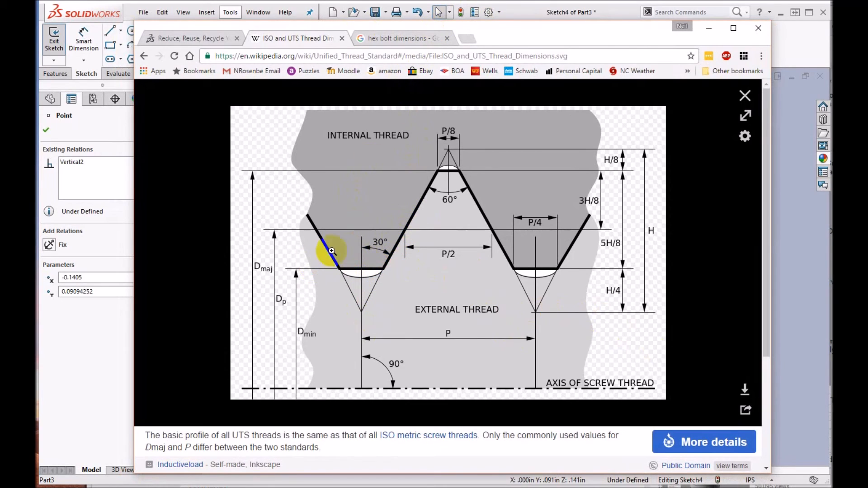
left_click_drag(547, 27, 0, 21)
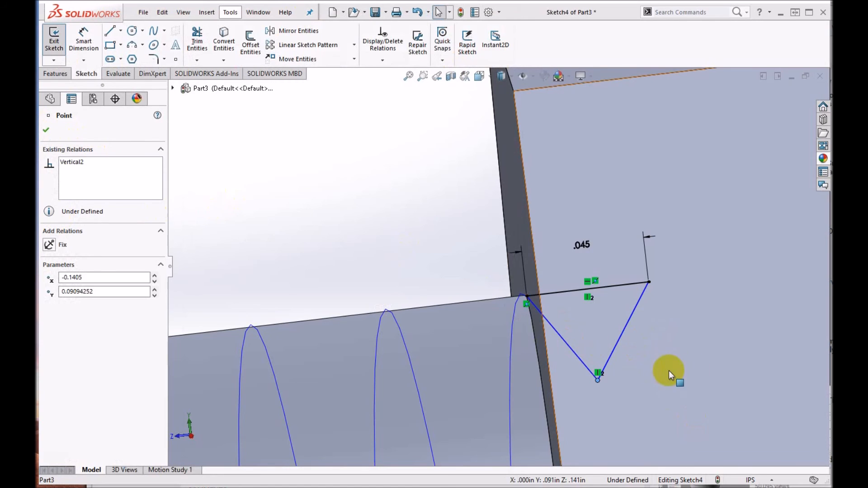
left_click(730, 337)
key("Escape")
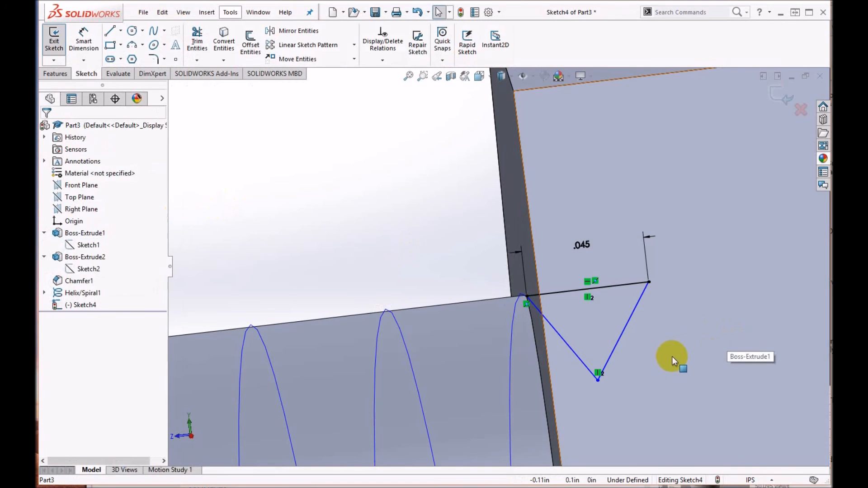
key("d")
left_click(572, 349)
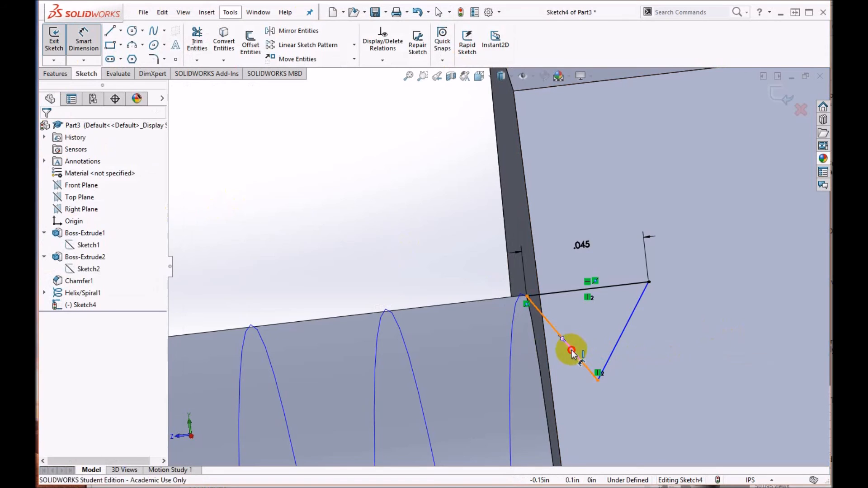
left_click(618, 338)
left_click(590, 320)
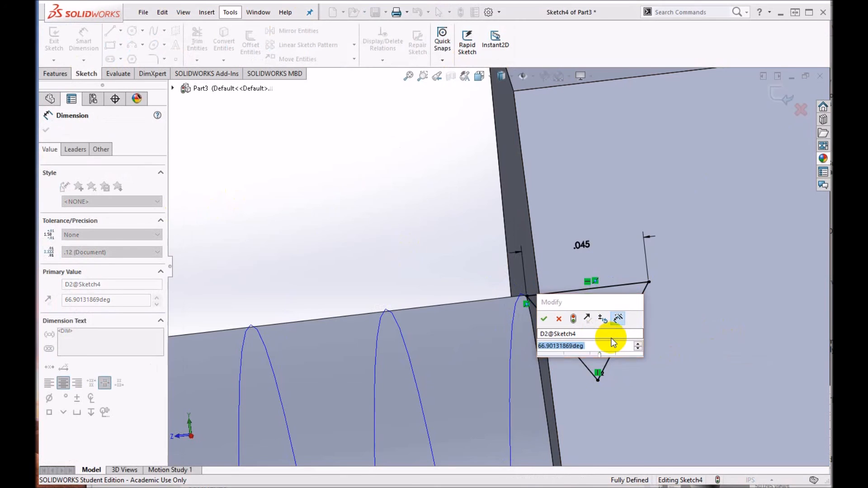
type("60")
key("Return")
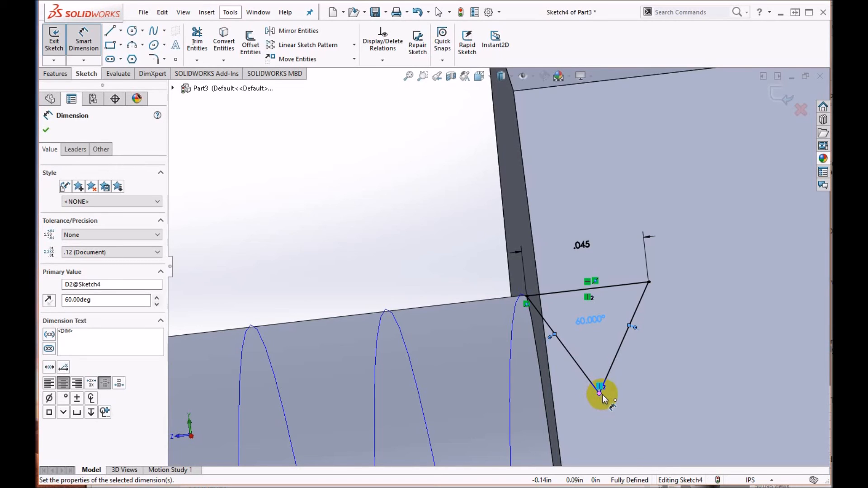
left_click_drag(37, 42, 511, 20)
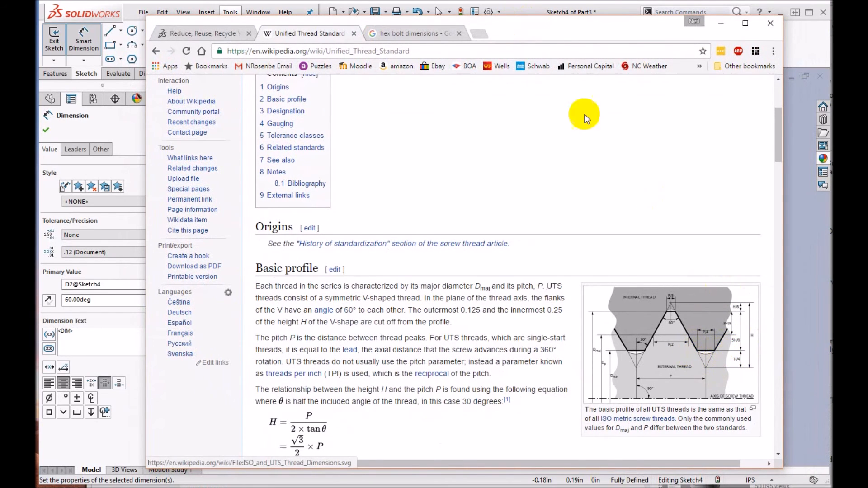
left_click_drag(503, 25, 37, 5)
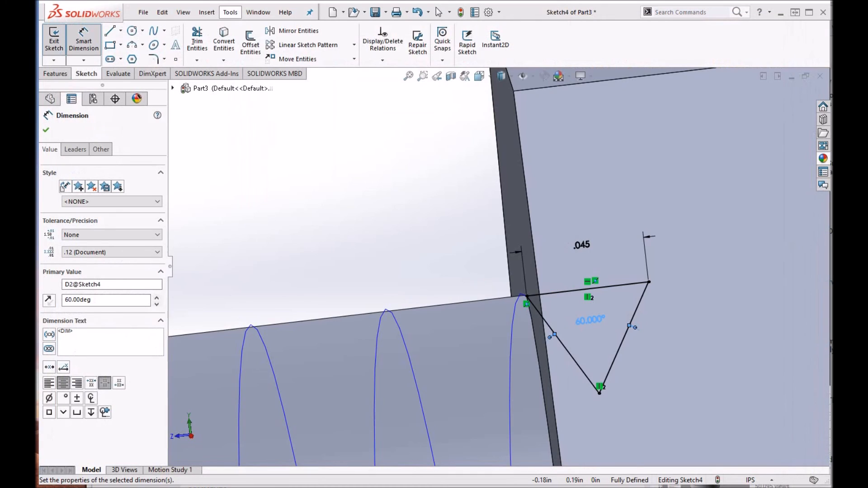
left_click(45, 131)
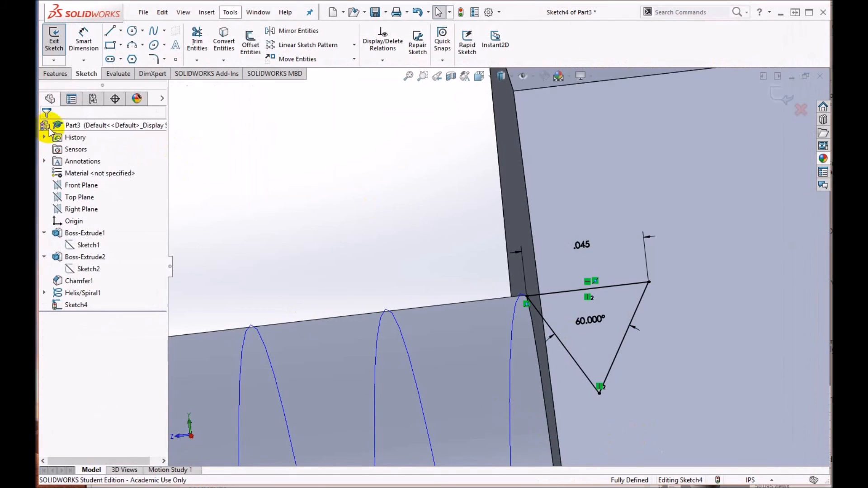
Step: Start a sketch fillet on the triangle's lower vertex with a radius of 0.02 in
left_click(154, 61)
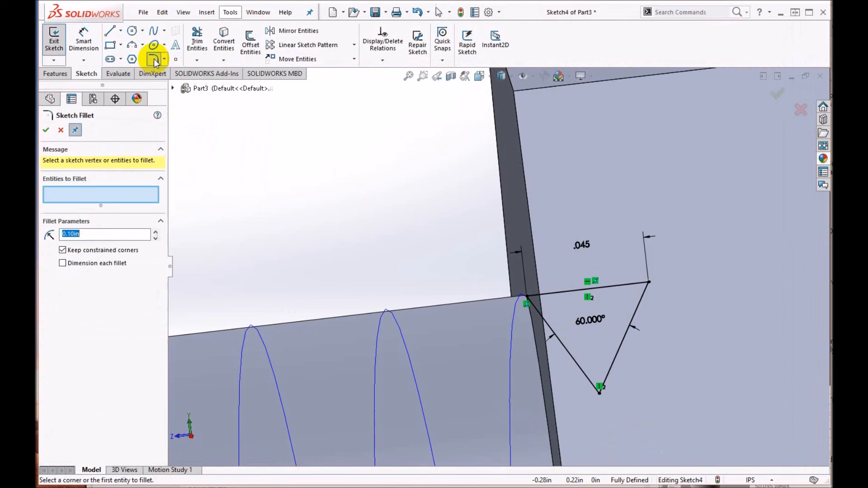
left_click(602, 398)
left_click(102, 239)
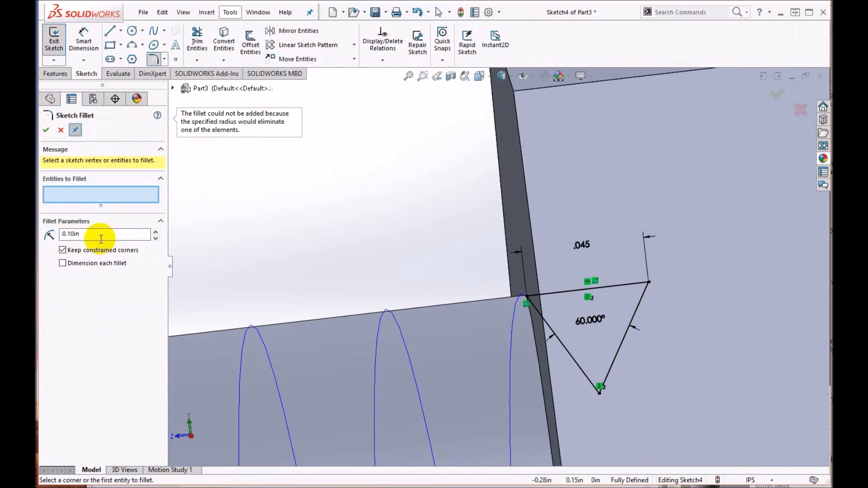
double_click(97, 236)
type(".0")
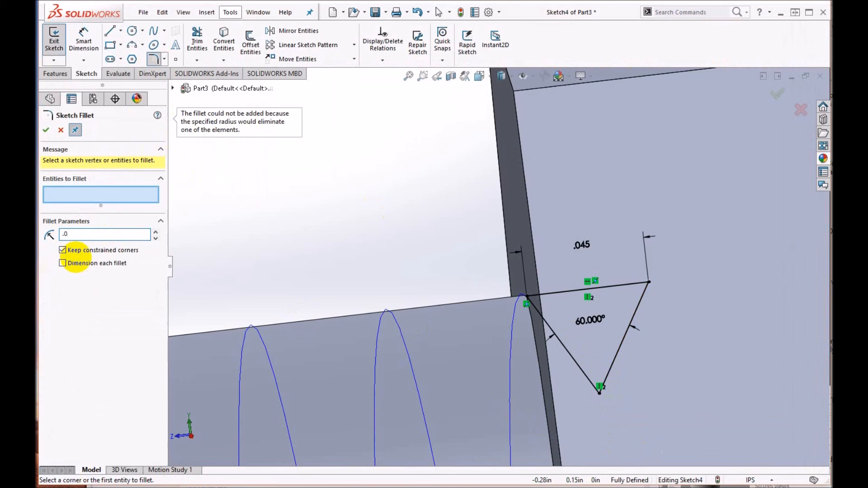
type("2")
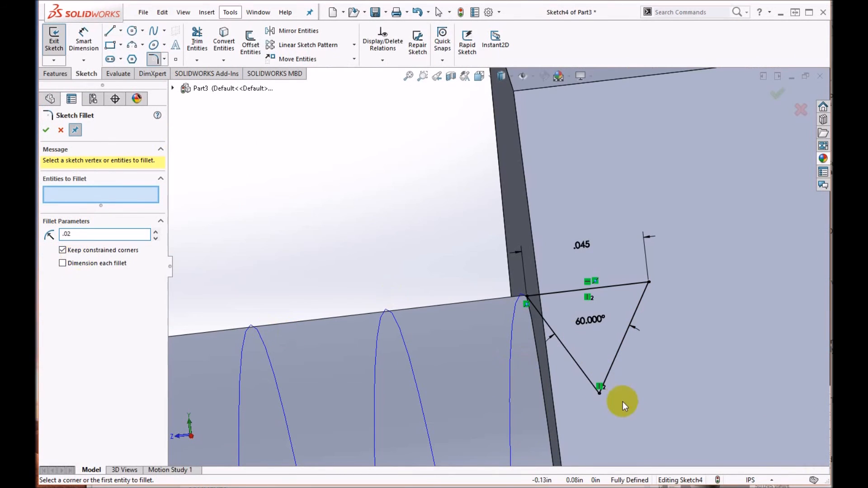
left_click(601, 393)
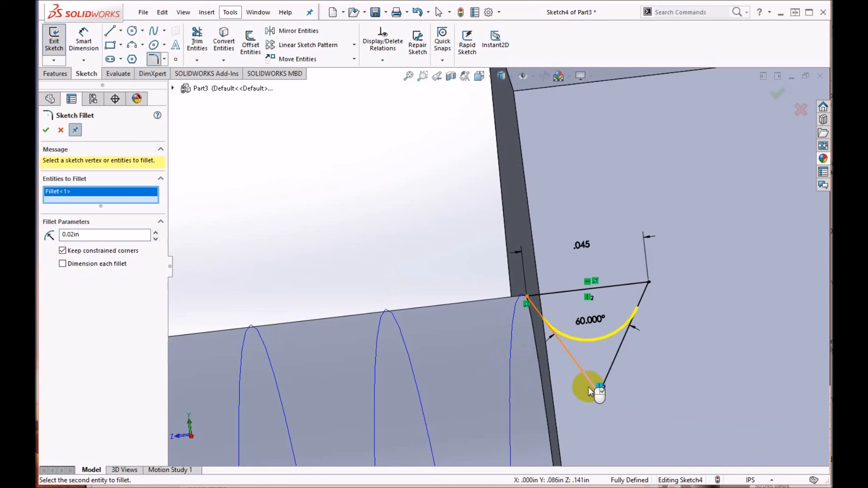
Step: Reduce the lower vertex's fillet radius to 0.005 in and apply the sketch fillet
left_click_drag(107, 240, 50, 236)
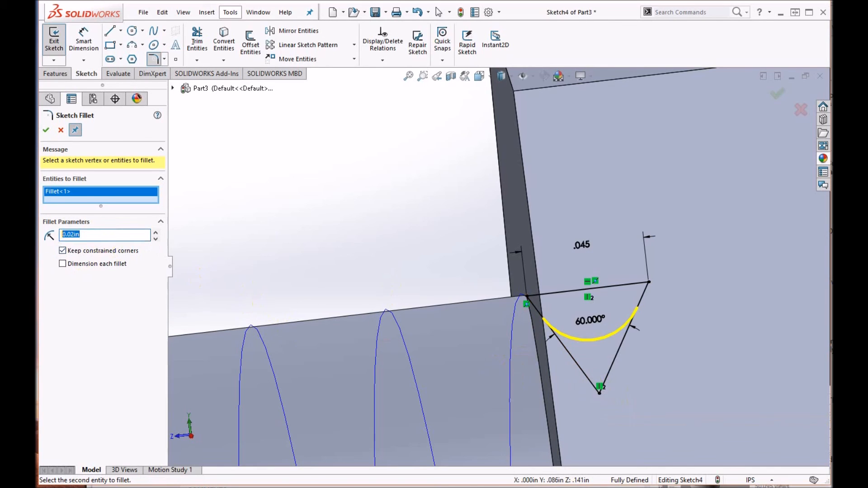
key("BackSpace")
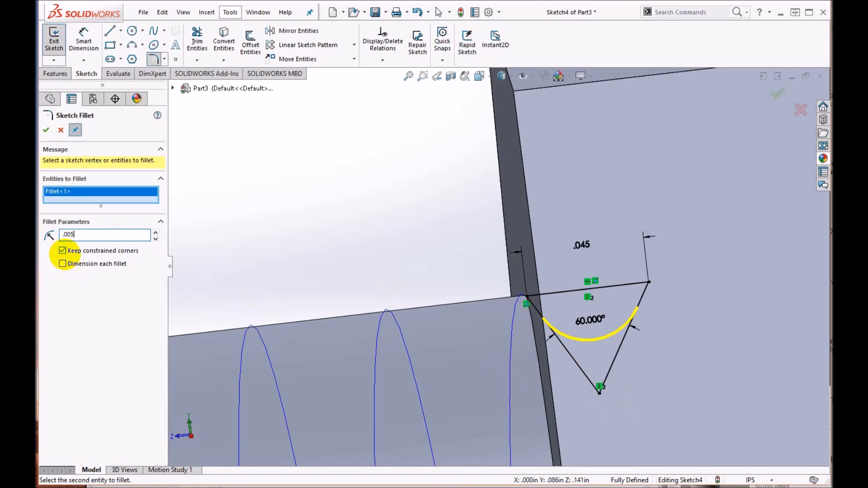
key("Return")
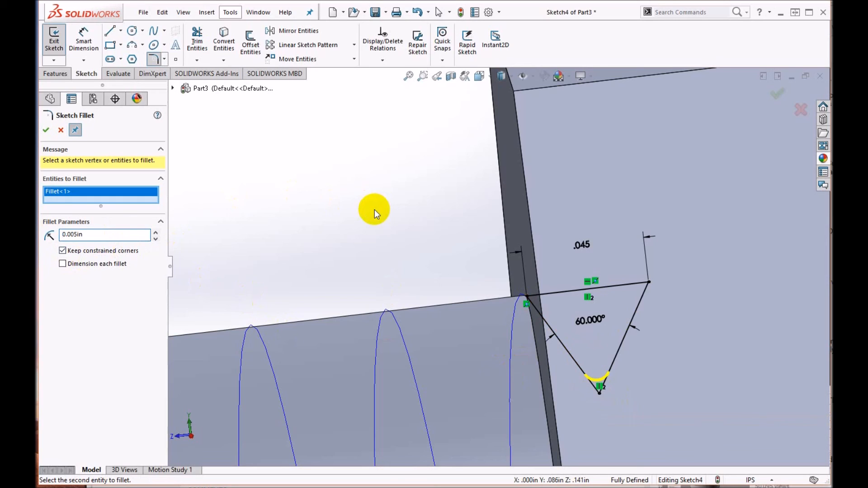
left_click(47, 131)
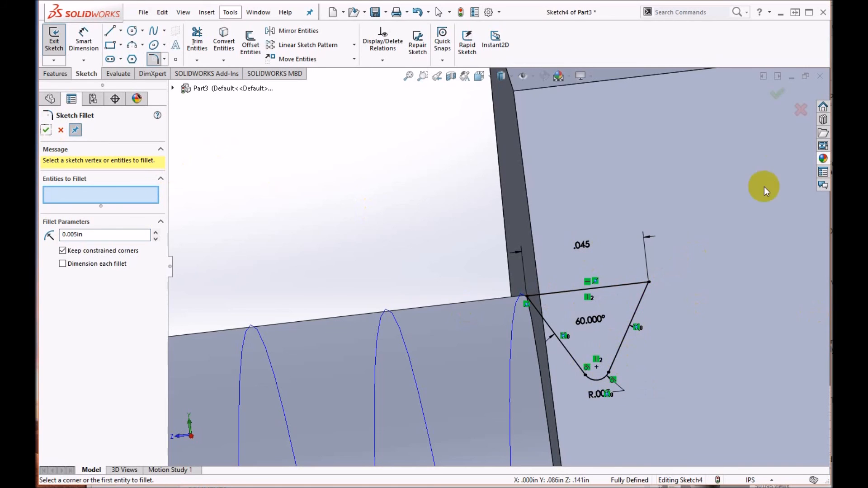
left_click(776, 94)
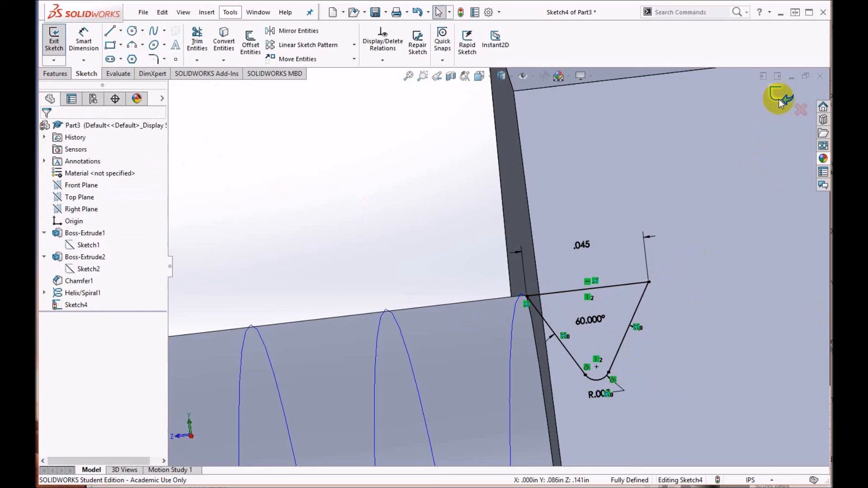
Step: Exit the completed thread profile sketch
left_click(776, 96)
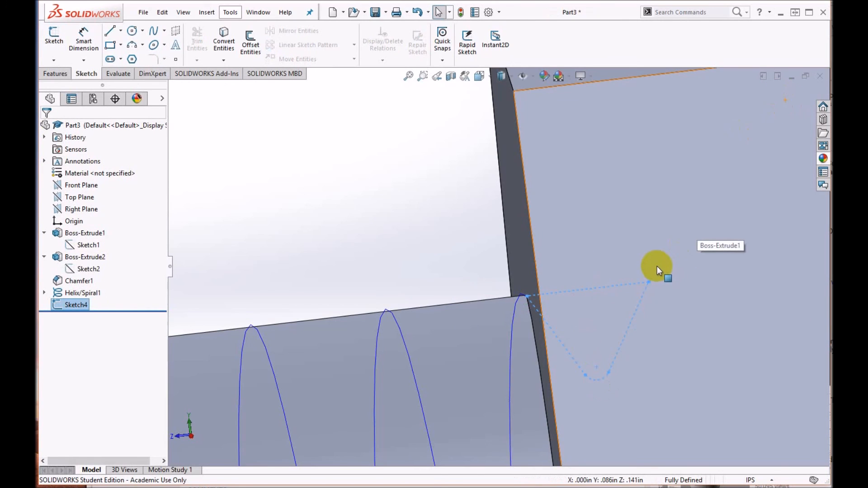
scroll(518, 308, "up", 5)
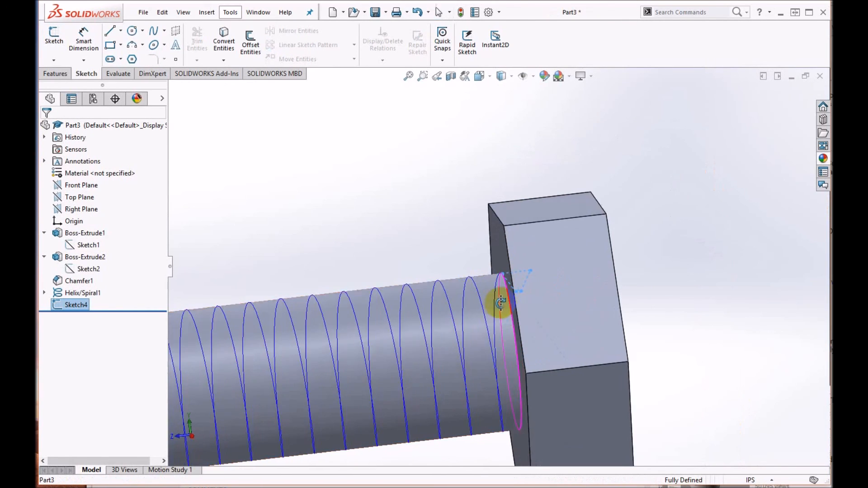
middle_click_drag(501, 303, 503, 295)
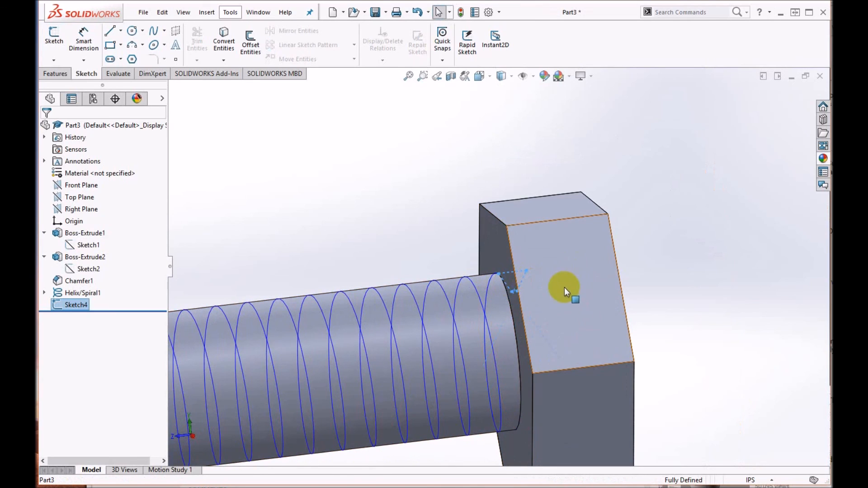
Step: Create a swept cut using the triangular thread sketch as the profile and the helix as the path
left_click(55, 75)
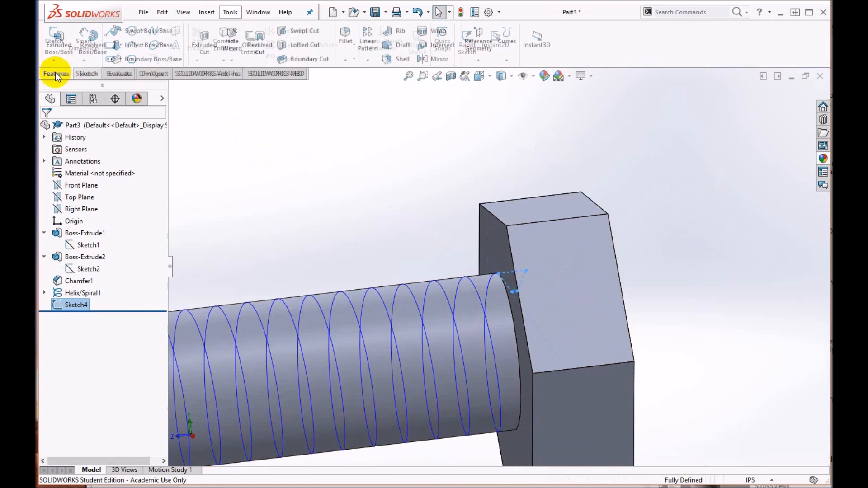
left_click(304, 33)
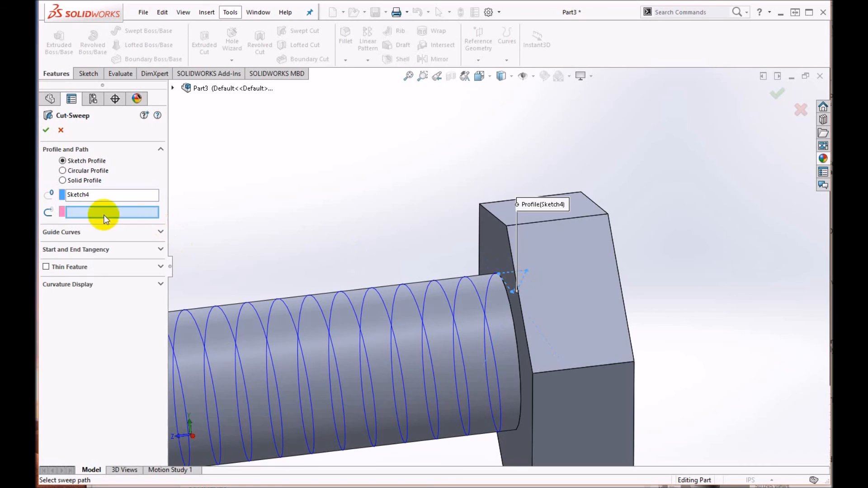
left_click(488, 293)
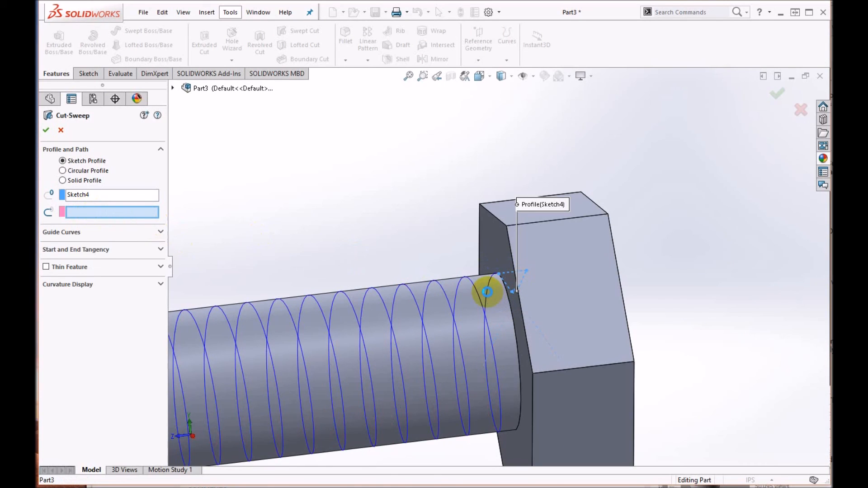
left_click(488, 293)
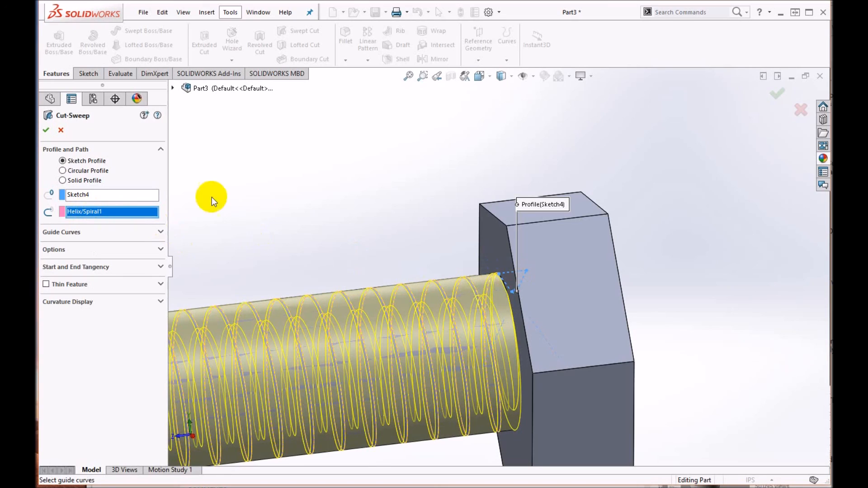
left_click(47, 131)
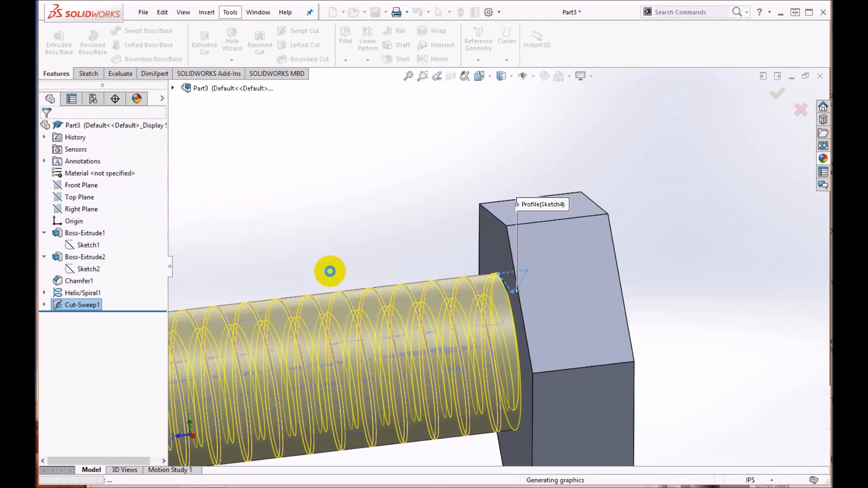
Step: Hide the helix curve so only the cut thread shows on the bolt shank
scroll(362, 328, "up", 5)
middle_click_drag(354, 327, 348, 317)
scroll(347, 317, "up", 5)
scroll(317, 311, "down", 4)
scroll(549, 256, "down", 3)
mouse_move(509, 248)
middle_mouse_down()
mouse_move(496, 244)
mouse_move(519, 252)
middle_mouse_up()
scroll(366, 218, "up", 3)
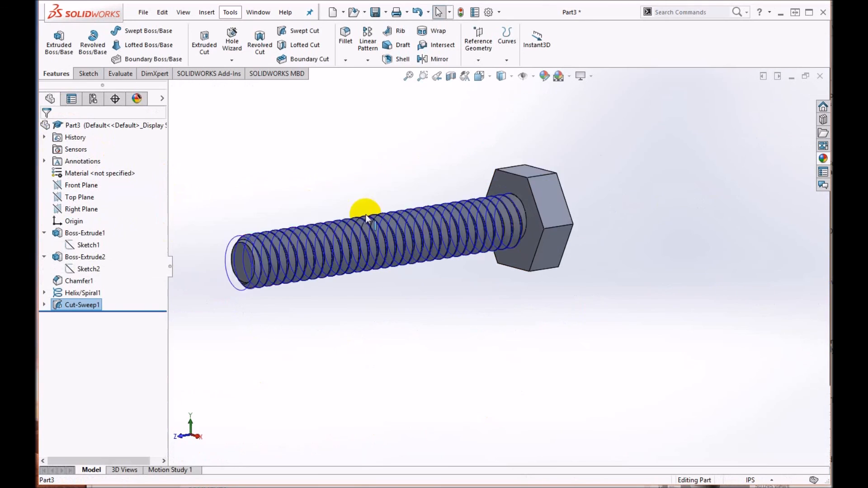
right_click(75, 295)
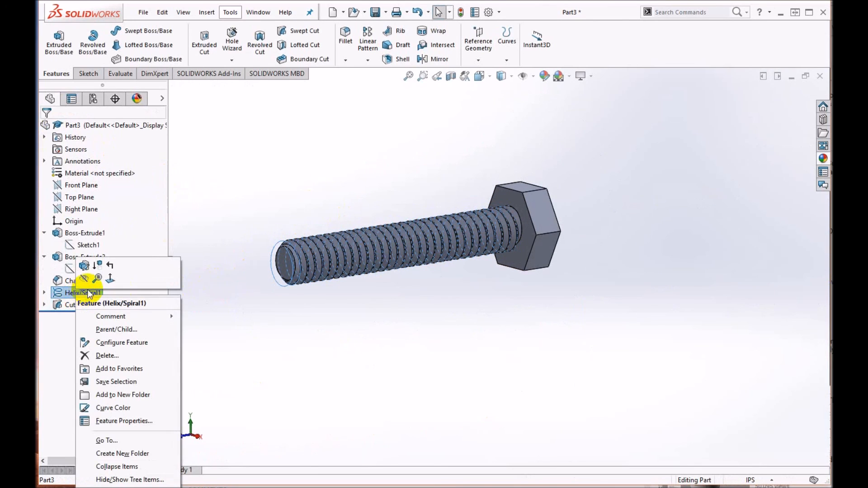
left_click(81, 279)
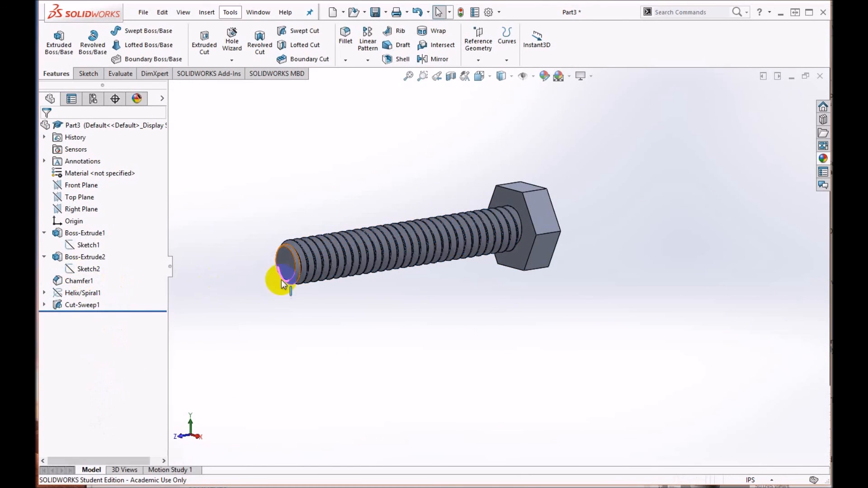
scroll(307, 267, "down", 2)
middle_click_drag(393, 329, 384, 357)
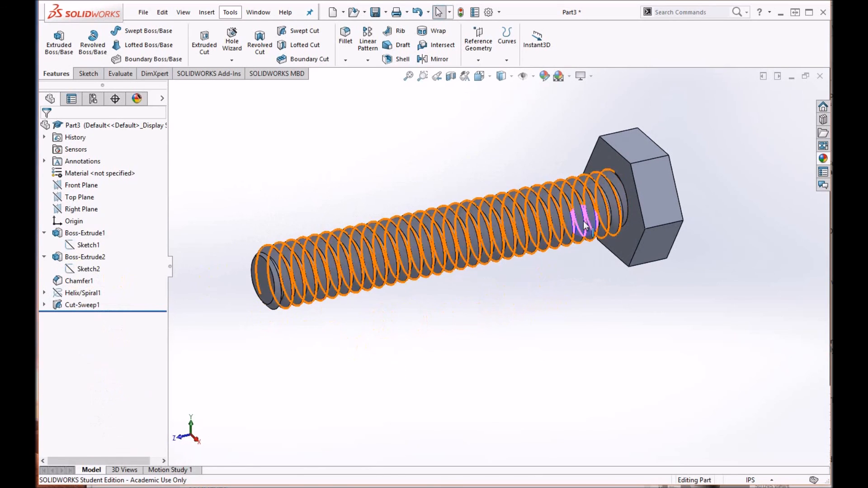
middle_click_drag(509, 291, 626, 330)
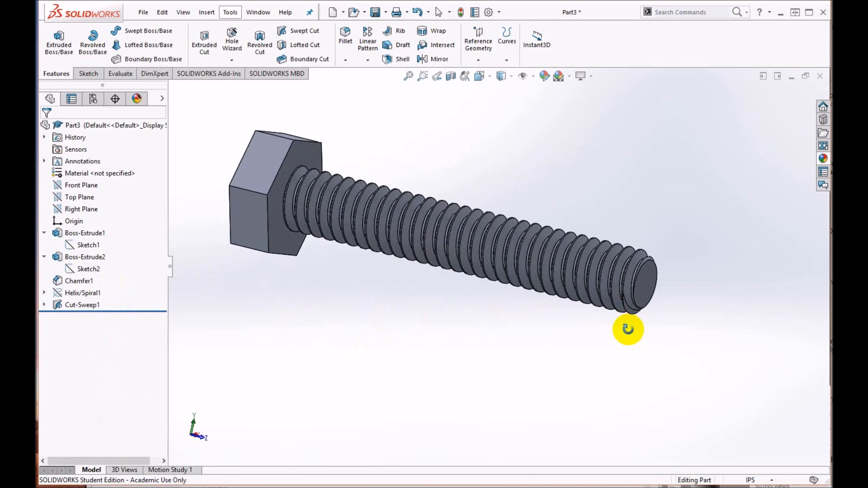